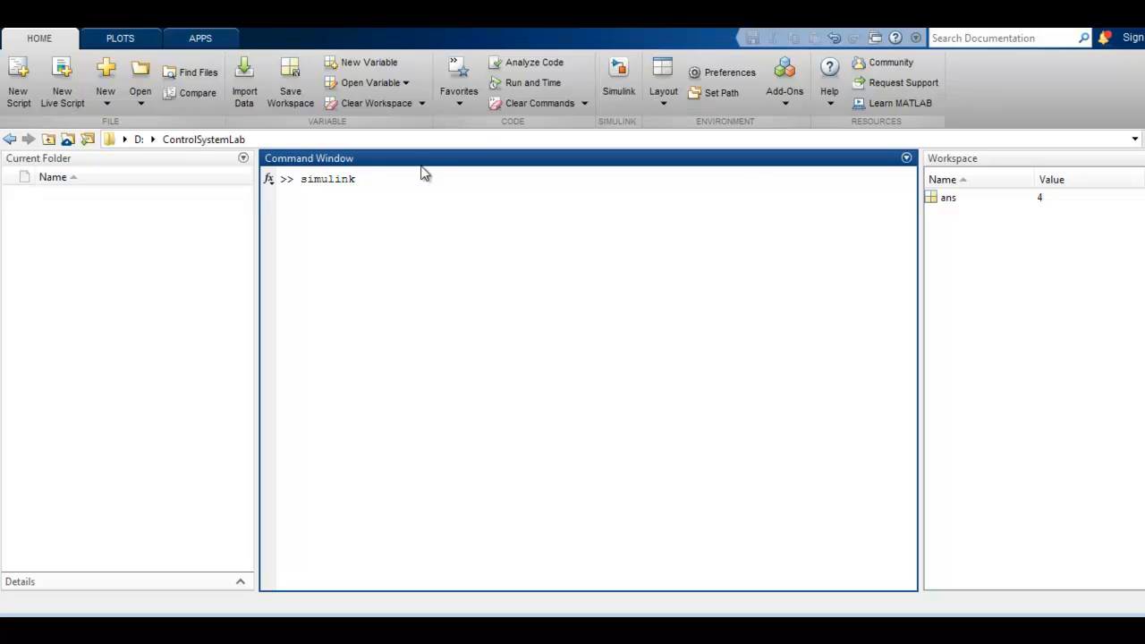
Launch Simulink from the command line and create a blank model in a maximized window
key(Return)
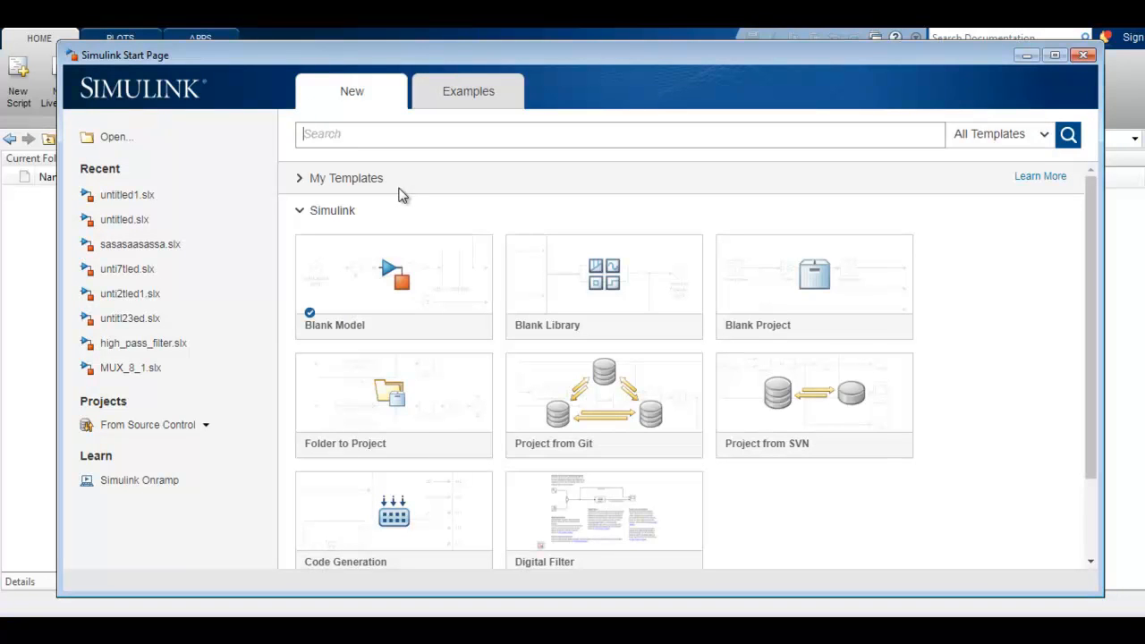
mouse_move(889, 414)
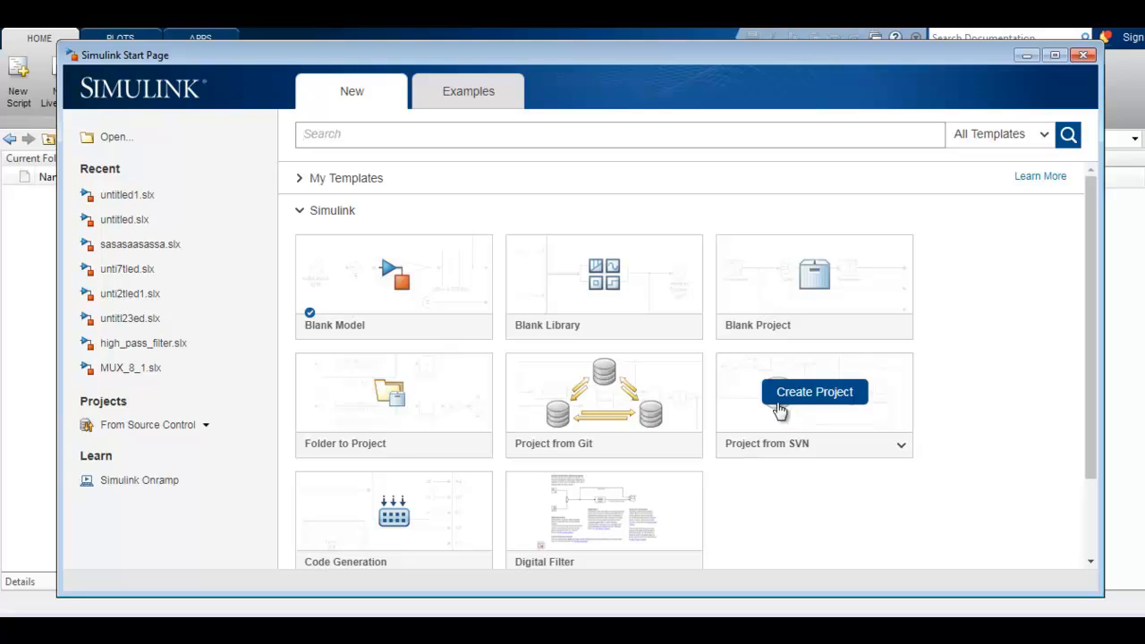
mouse_move(433, 298)
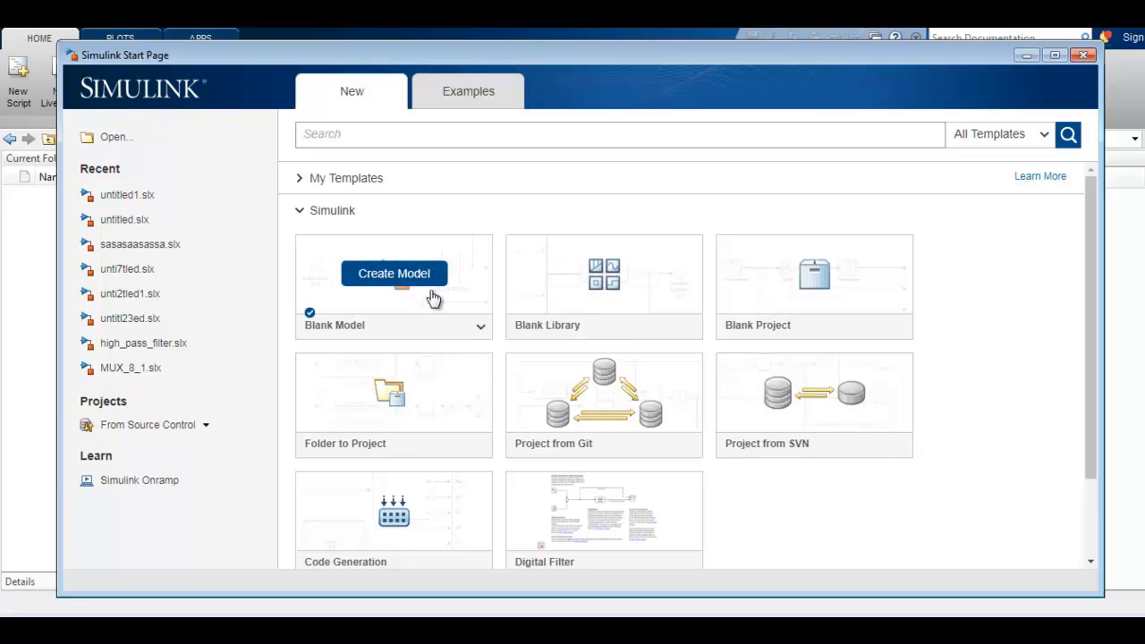
click(431, 293)
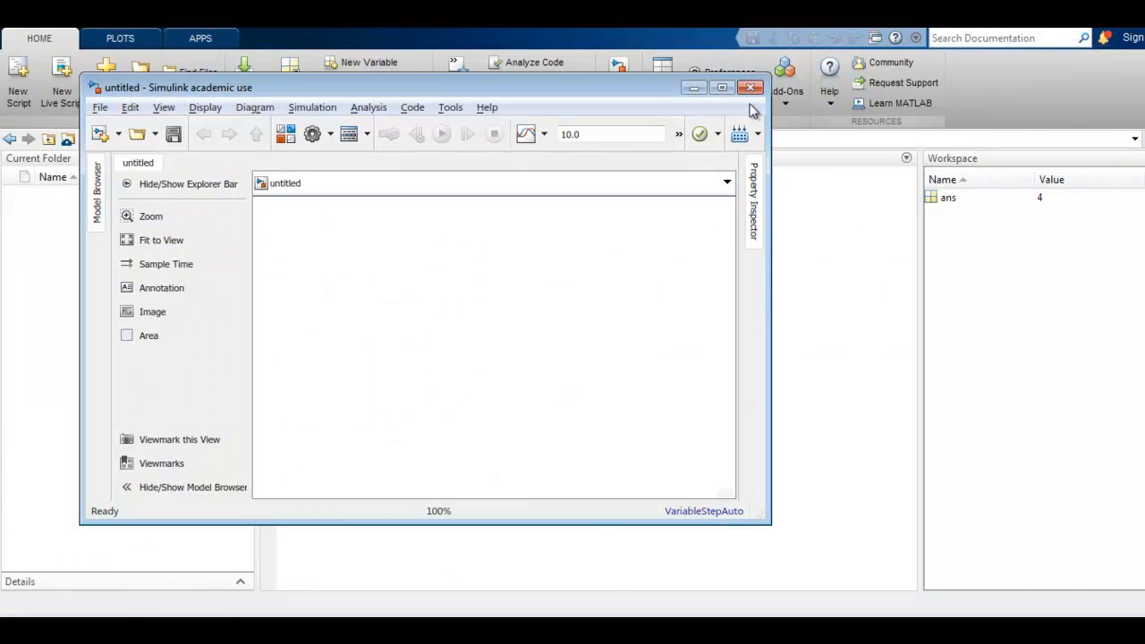
click(720, 88)
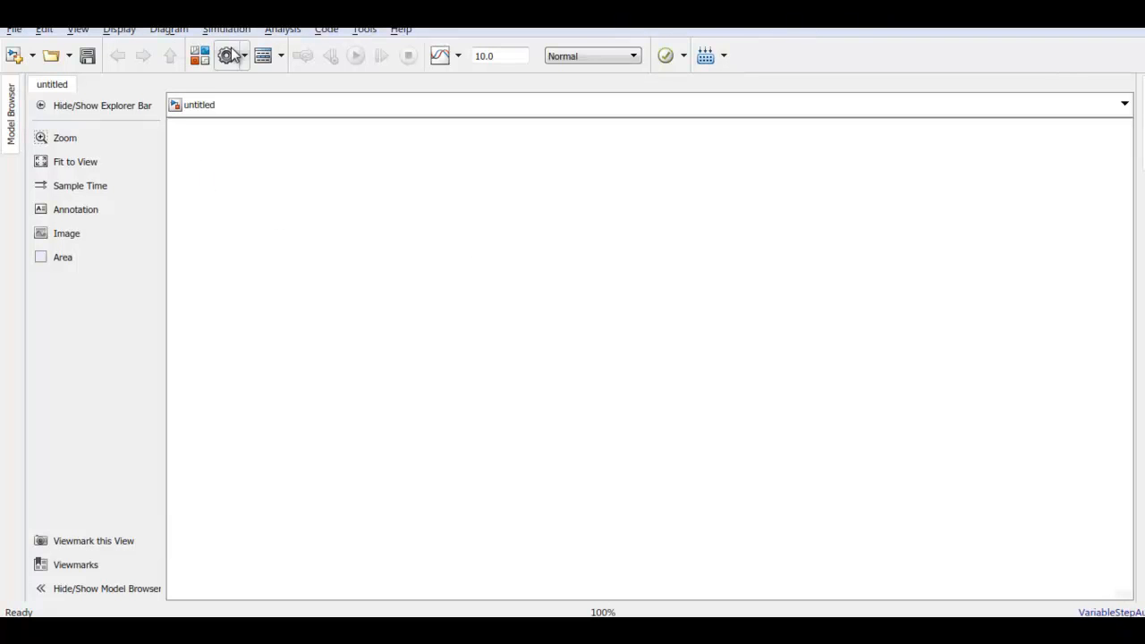
Open the block library and look through the Sources, Sinks and Commonly Used Blocks categories
click(204, 57)
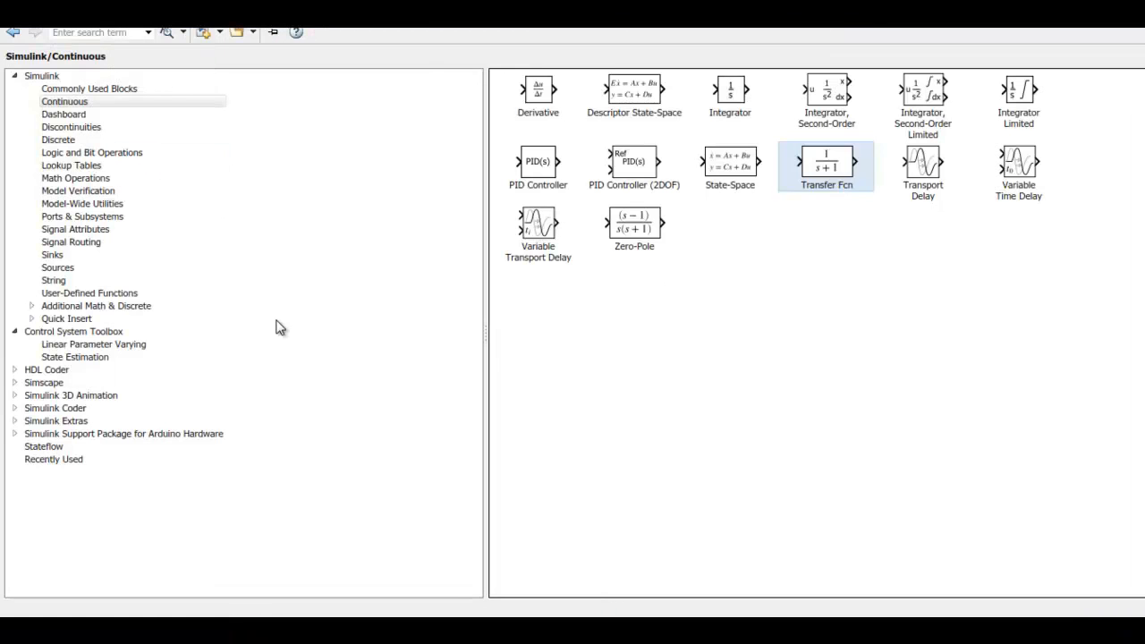
click(16, 77)
click(17, 77)
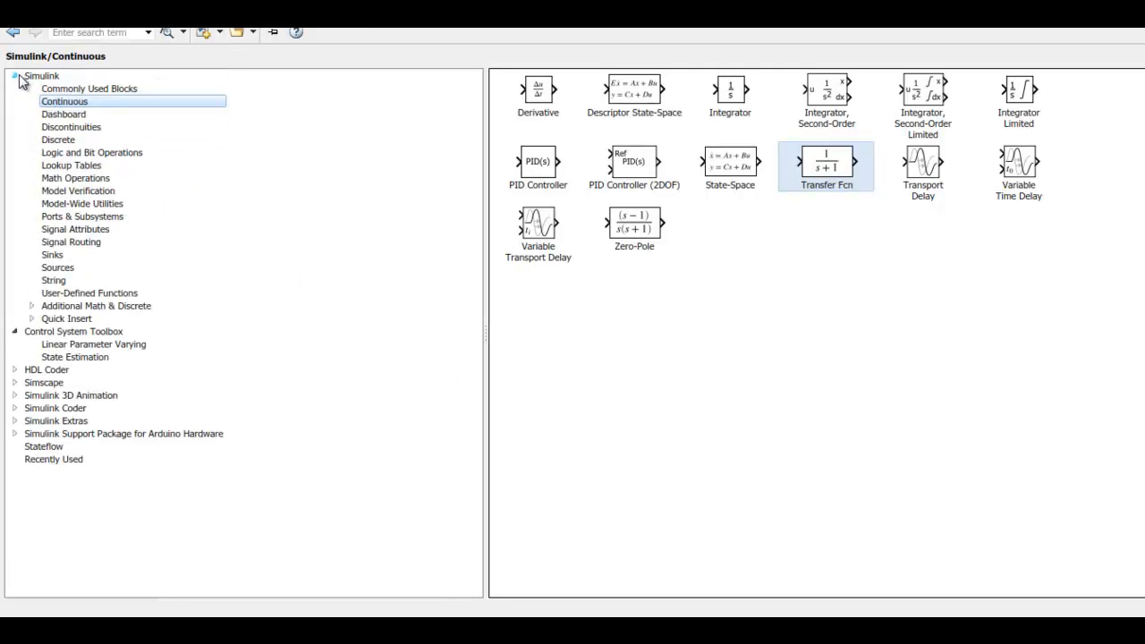
click(81, 270)
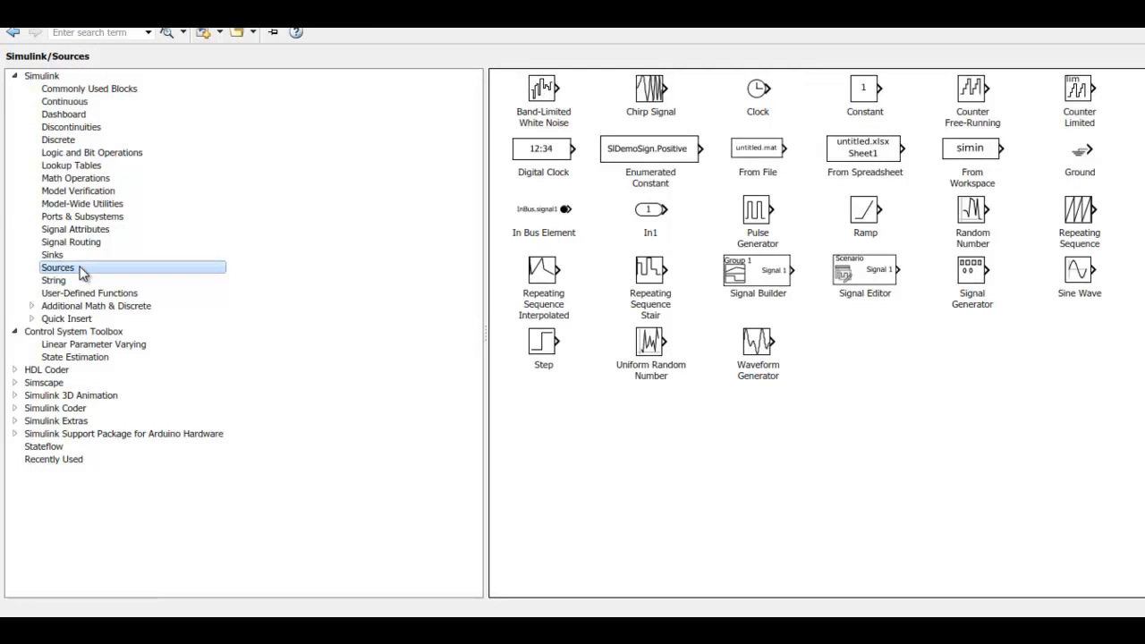
click(89, 256)
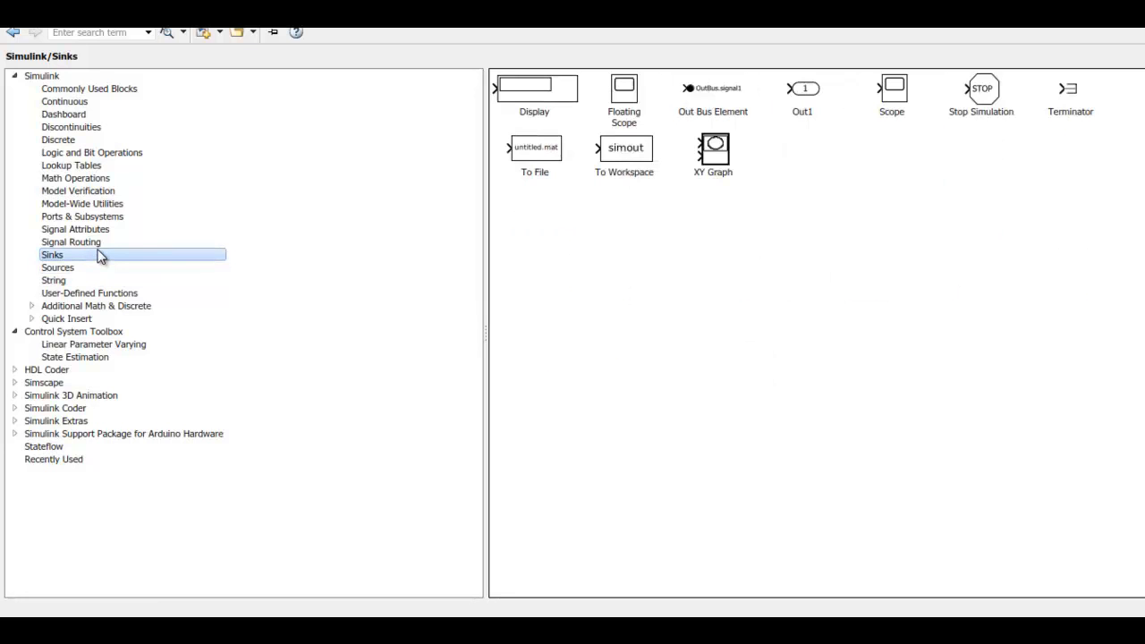
click(112, 93)
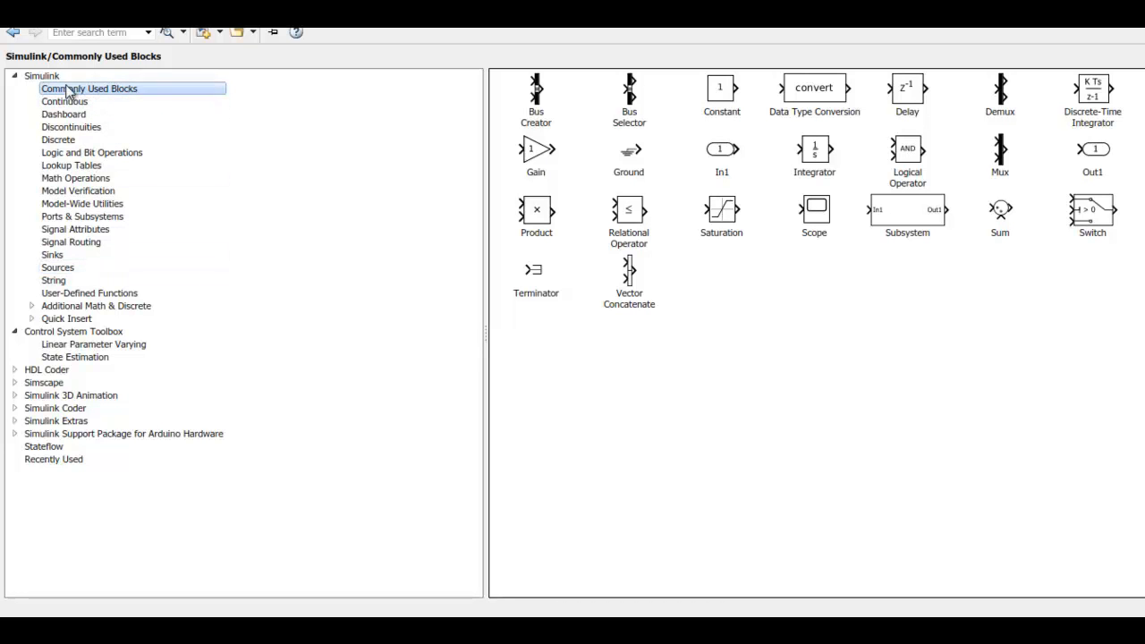
click(14, 331)
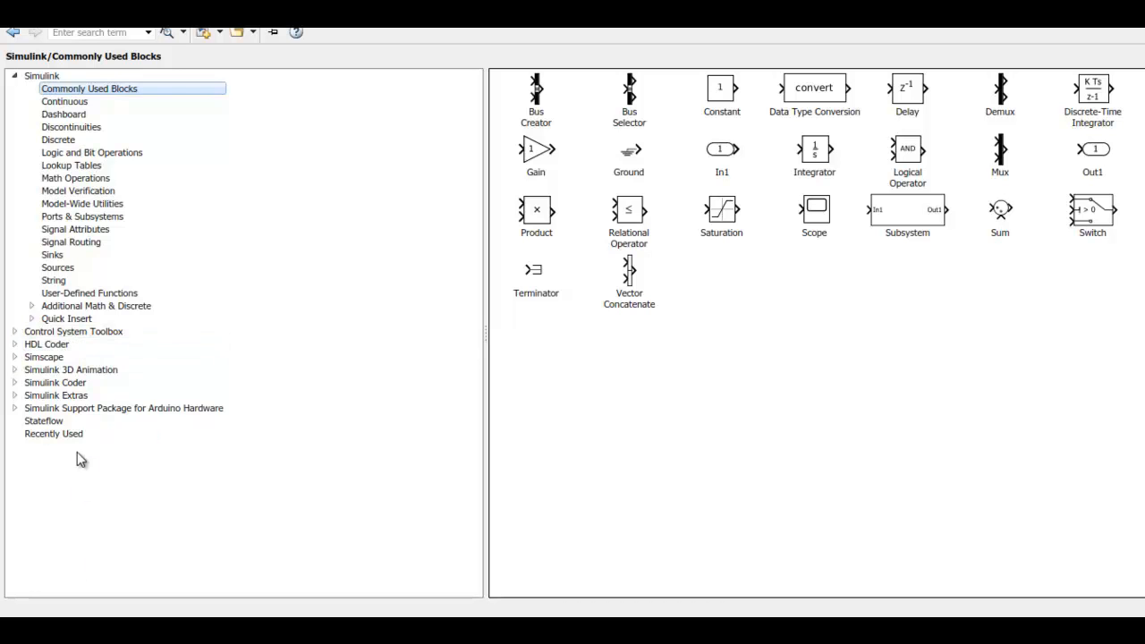
Add a Transfer Fcn block from the Continuous library to the model and resize it to a compact rectangle
click(102, 104)
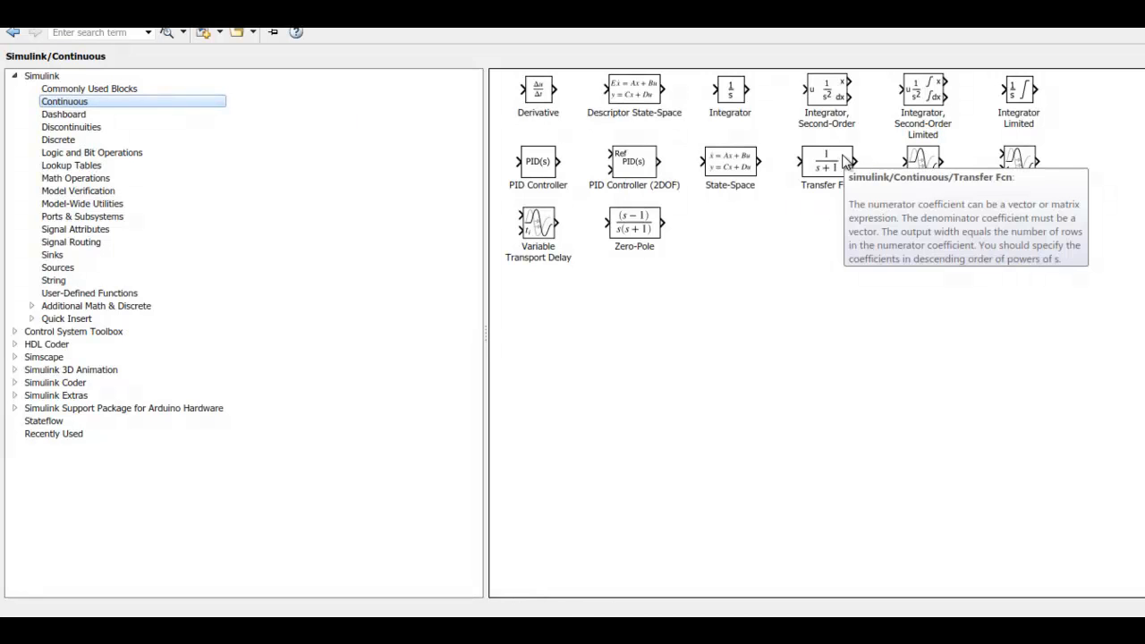
click(845, 161)
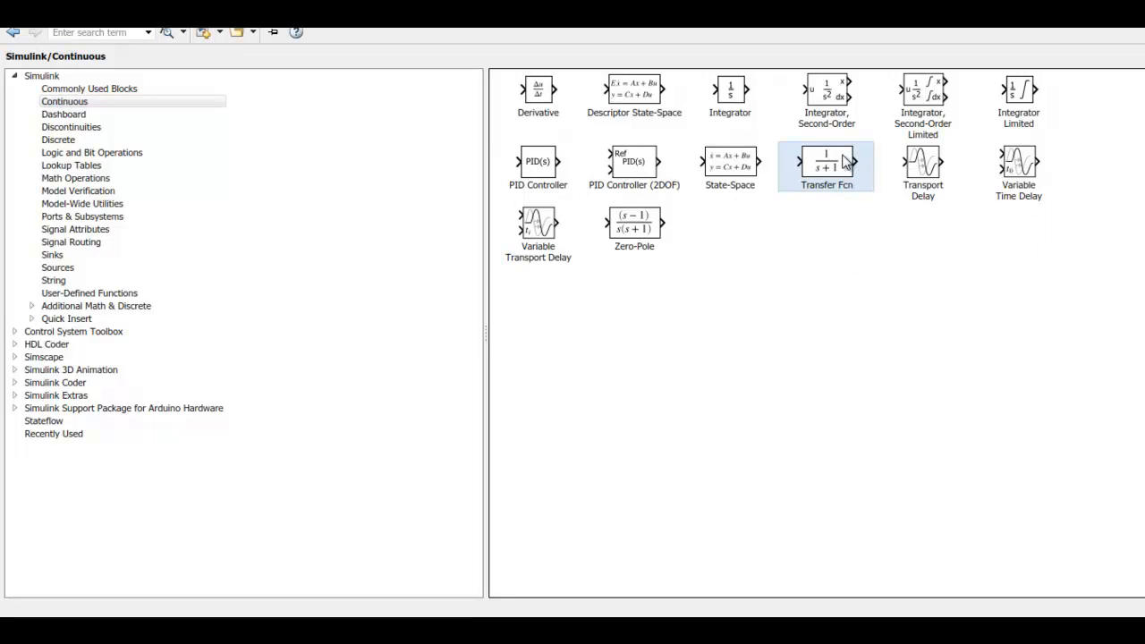
right_click(835, 168)
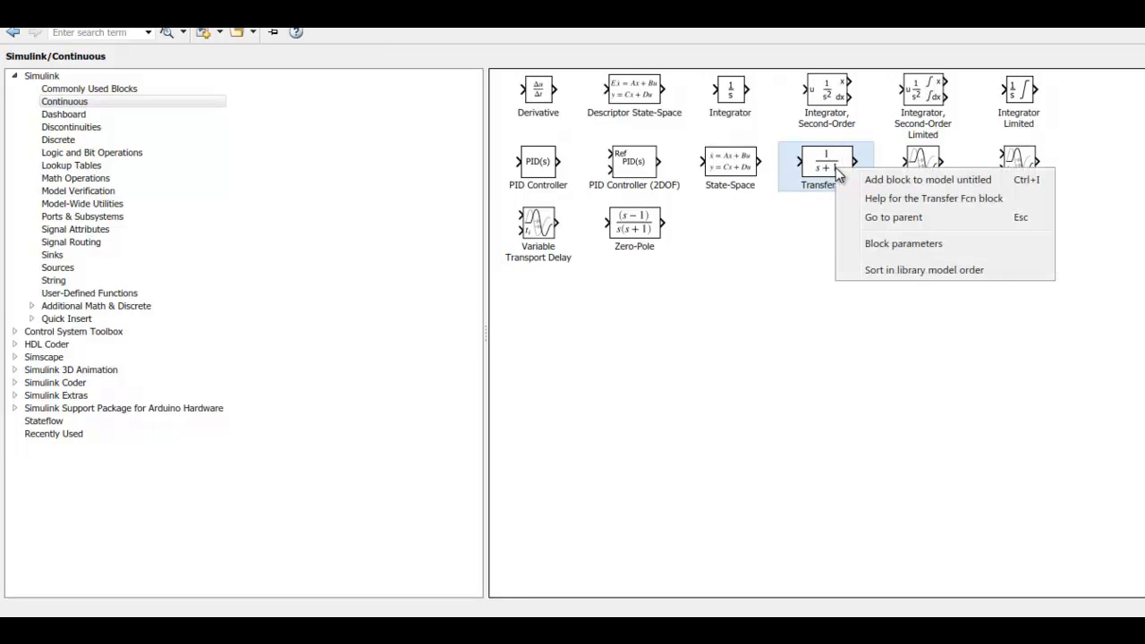
click(868, 182)
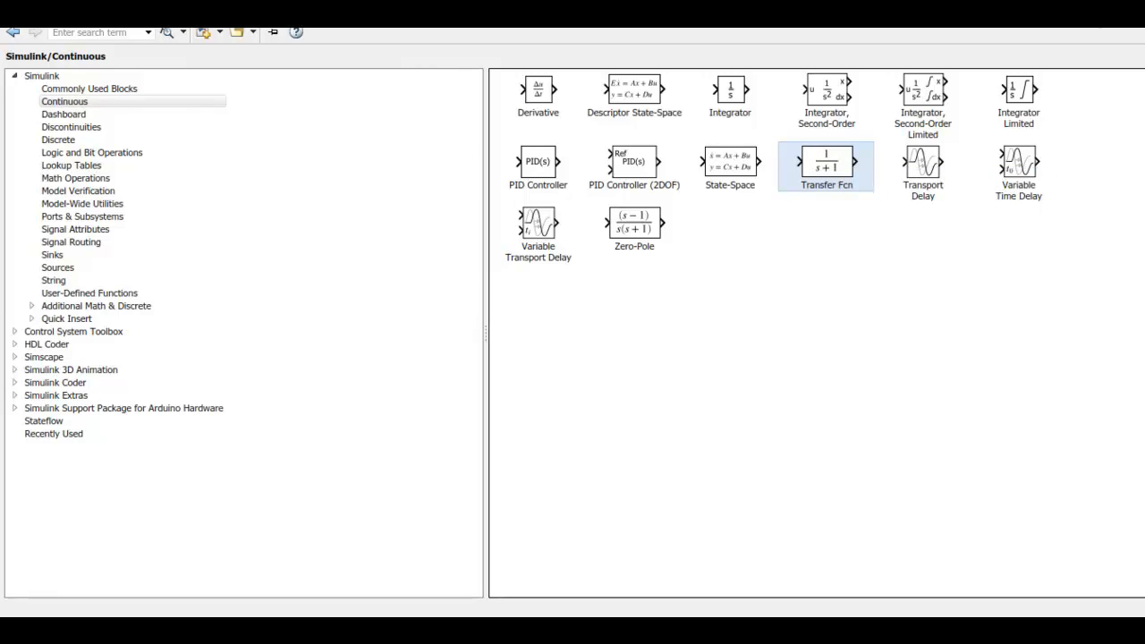
drag(654, 371, 534, 297)
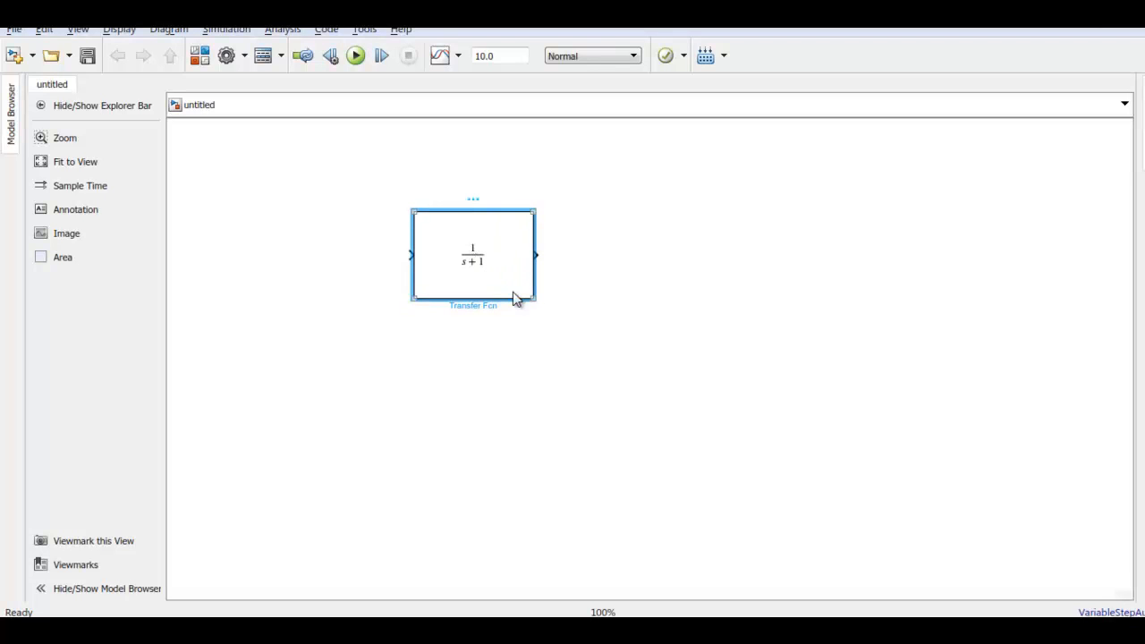
drag(535, 299, 510, 259)
click(540, 274)
Set the Transfer Fcn block's numerator coefficients to [10] and its denominator coefficients to [1 -3 2]
double_click(483, 238)
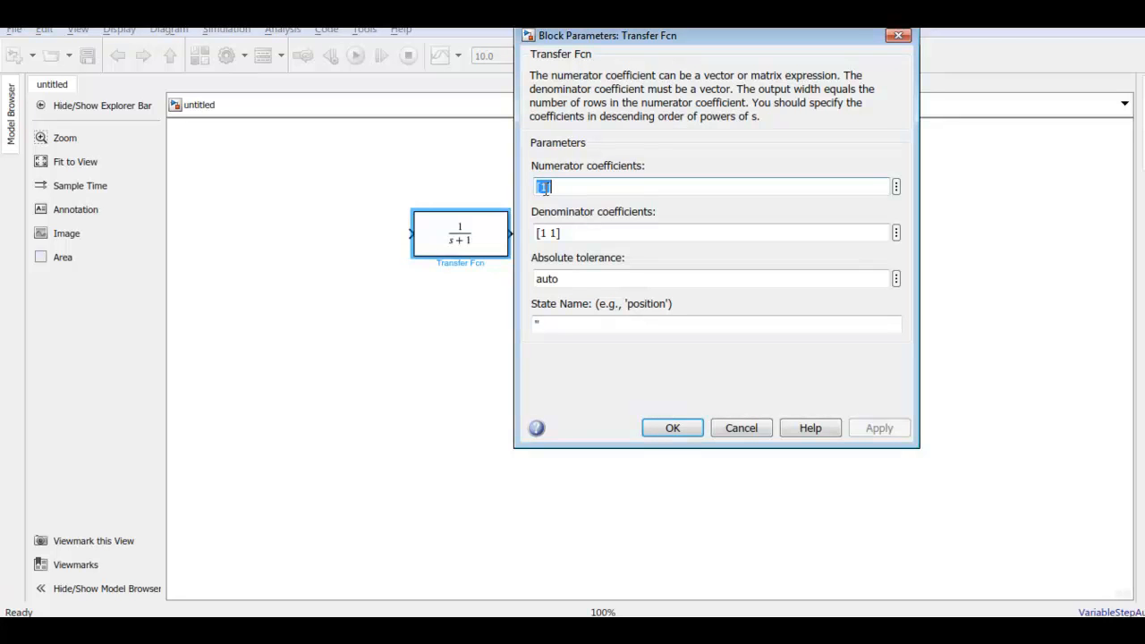
click(547, 187)
text(0)
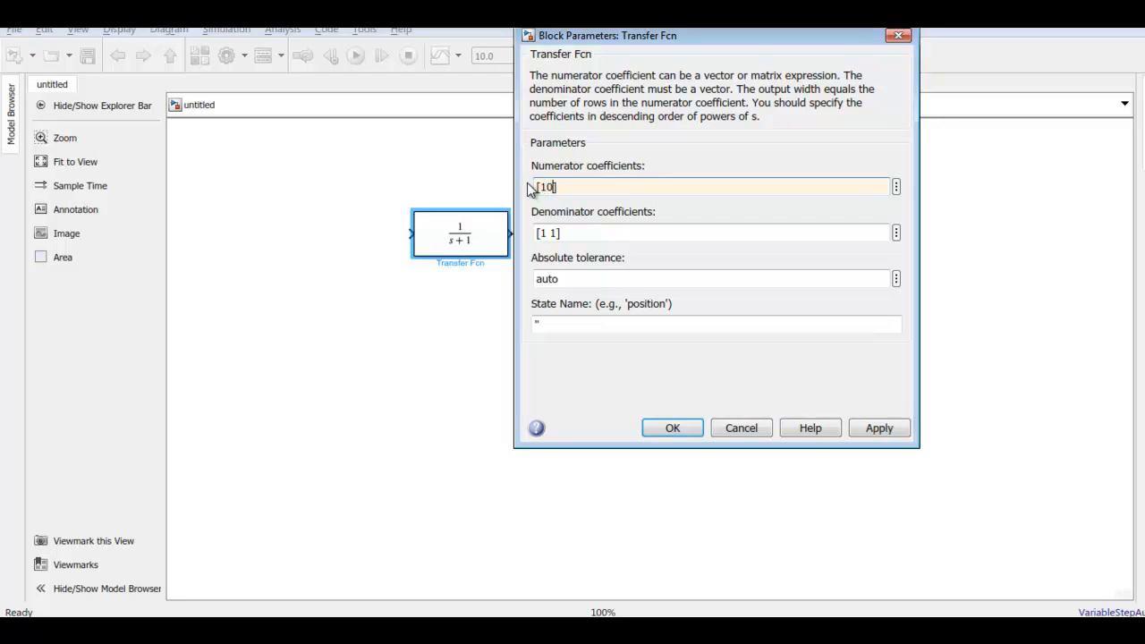
double_click(545, 233)
key(Right)
text(-3)
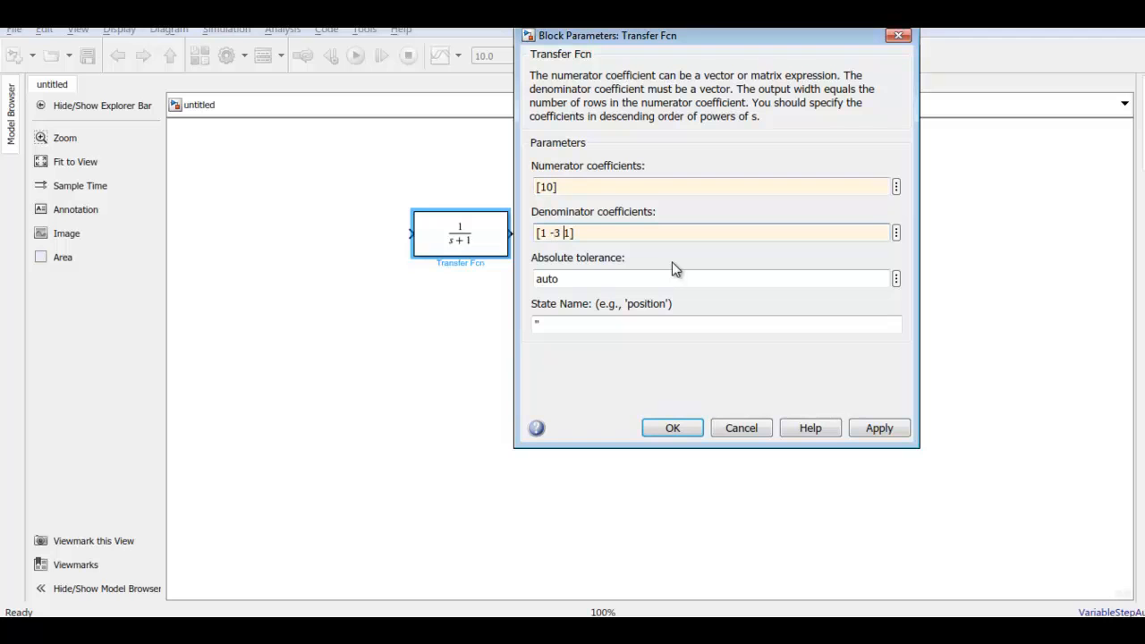
key(Delete)
text(2)
click(672, 429)
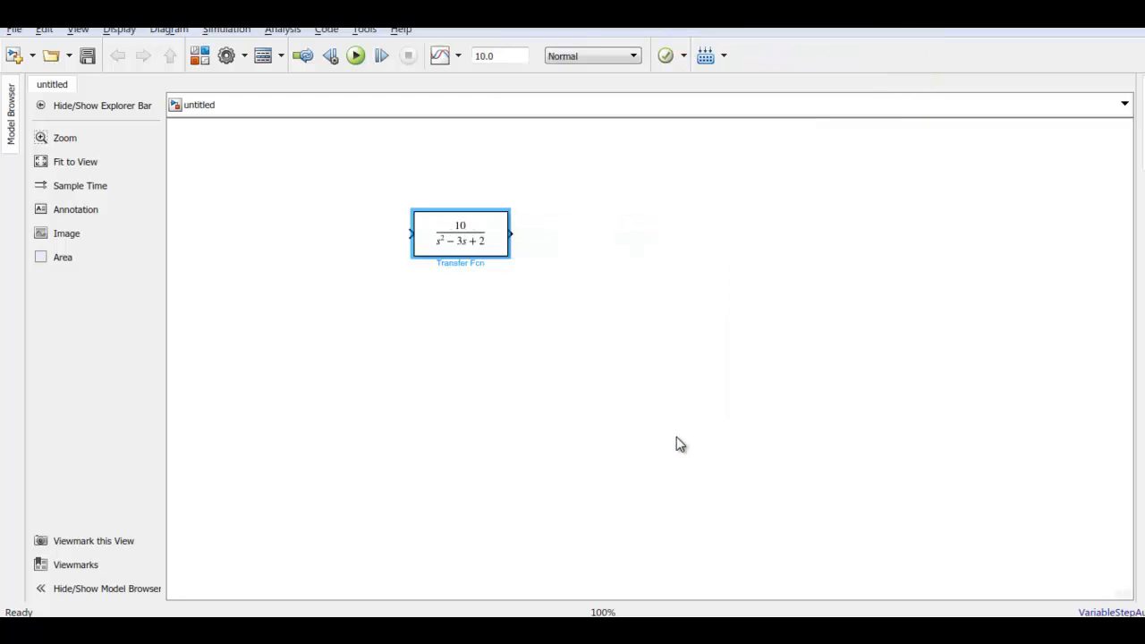
Rename the Transfer Fcn block as G1
drag(486, 264, 466, 270)
double_click(476, 264)
key(BackSpace)
key(BackSpace)
key(BackSpace)
key(BackSpace)
key(BackSpace)
key(BackSpace)
key(BackSpace)
key(BackSpace)
key(BackSpace)
text(G21)
key(BackSpace)
key(BackSpace)
text(1)
click(554, 325)
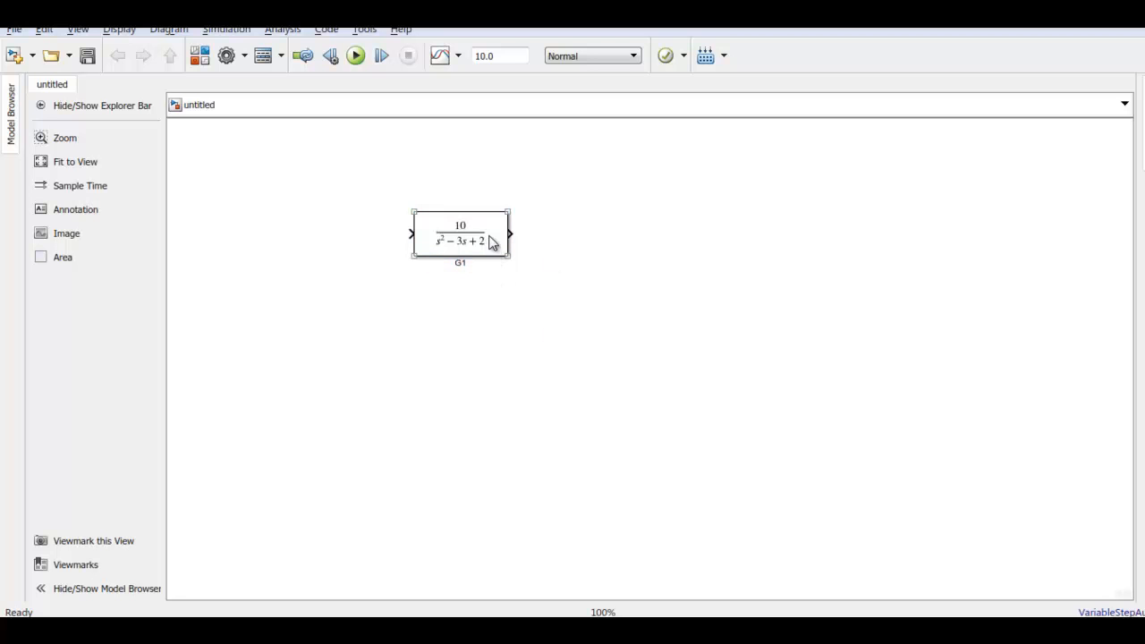
Place a copy of the G1 block to its right and delete the signal line connecting the two blocks
drag(490, 243, 630, 244)
click(531, 238)
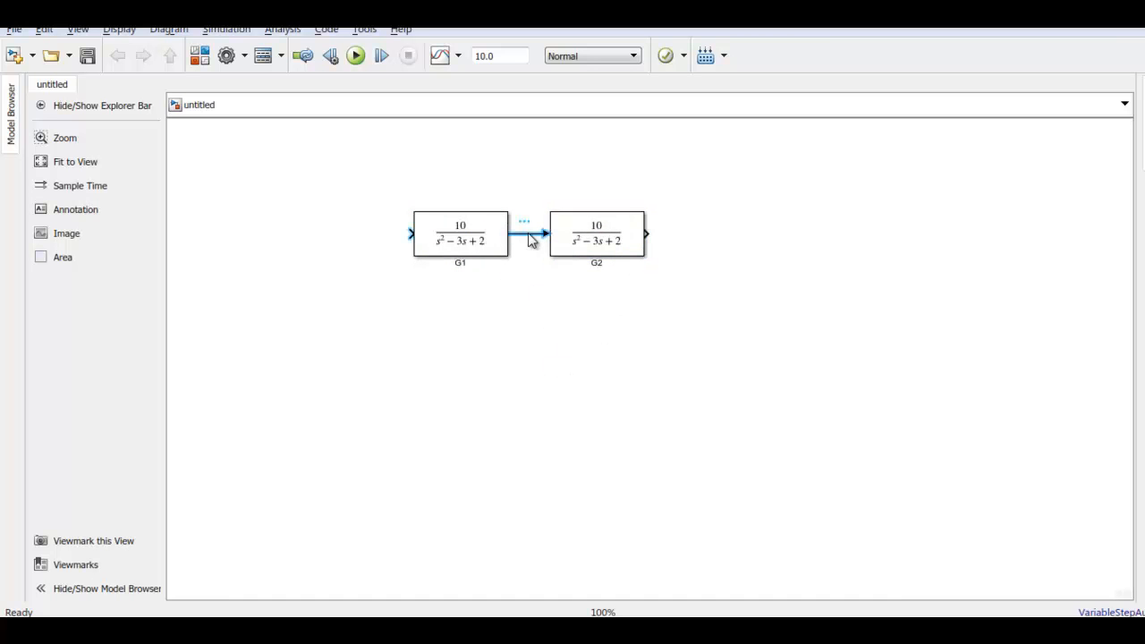
key(Delete)
click(500, 251)
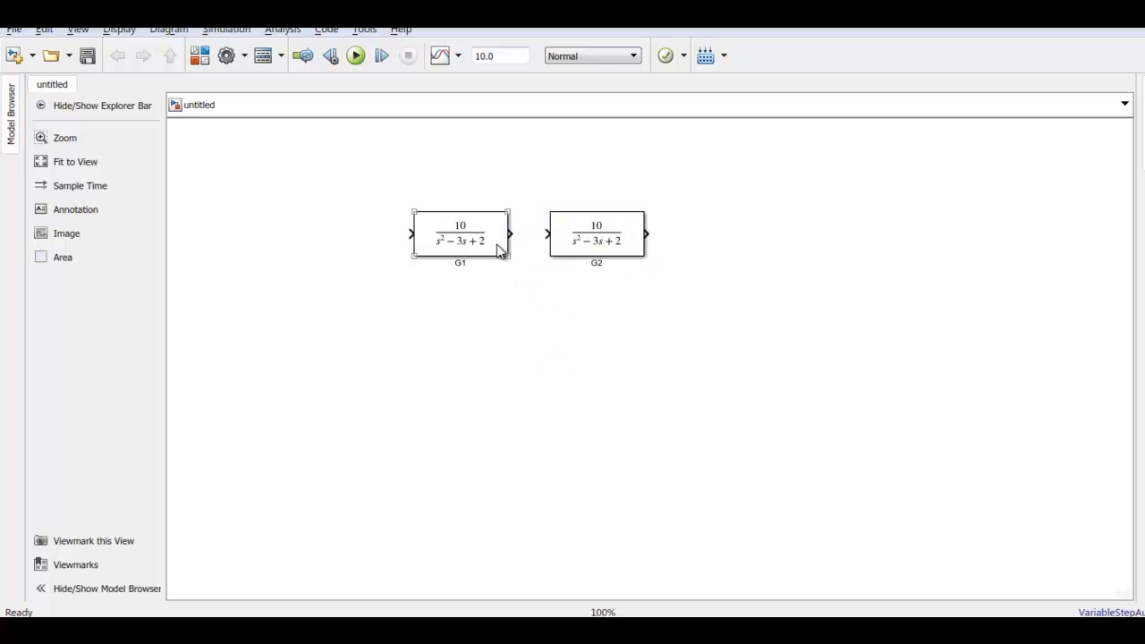
click(642, 249)
click(701, 332)
click(637, 240)
click(599, 269)
Open the G2 block's parameters and set its numerator coefficients to [1 1]
key(alt+Tab)
click(602, 254)
double_click(602, 251)
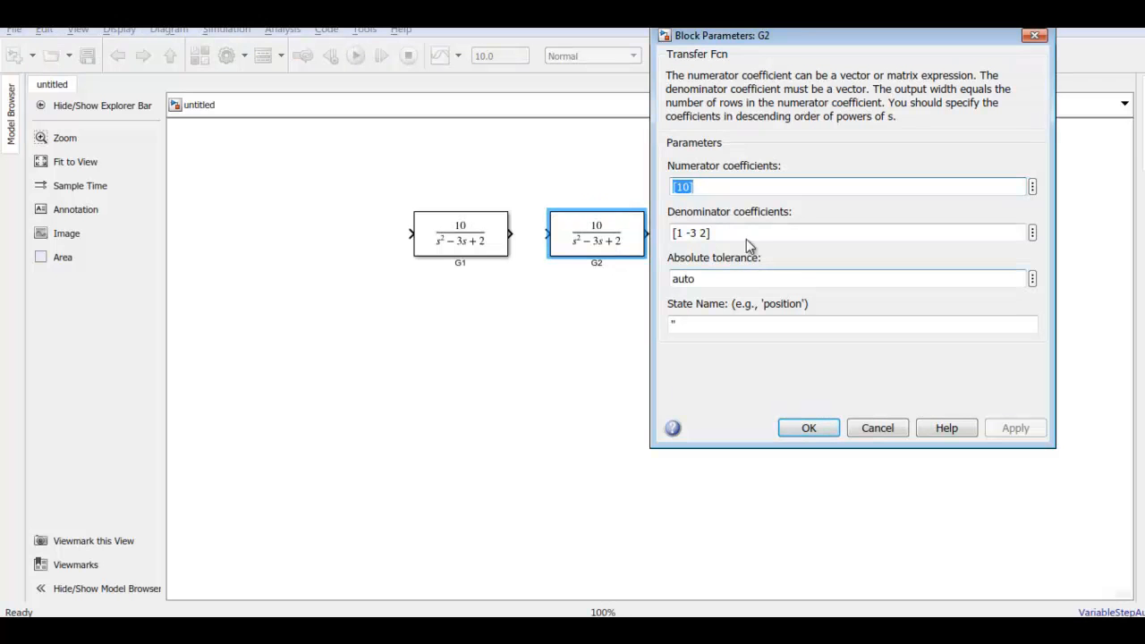
key(Right)
key(Left)
key(BackSpace)
text(1)
Set the G2 block's denominator coefficients to [1 -5 6] and accept the block parameters
click(690, 233)
click(691, 233)
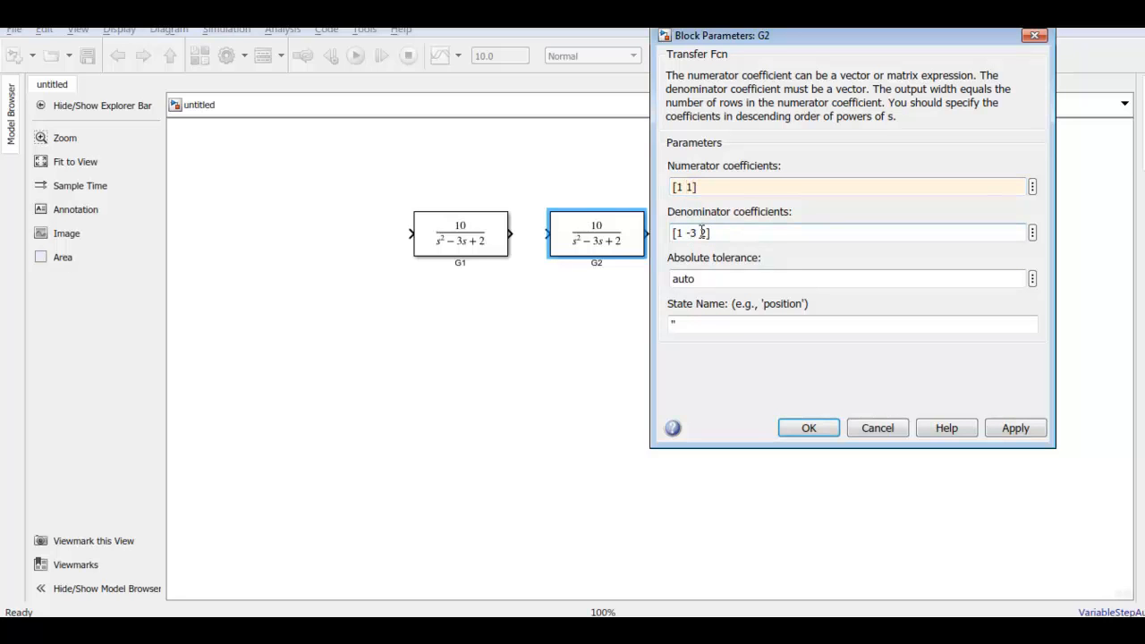
key(End)
key(BackSpace)
text(5)
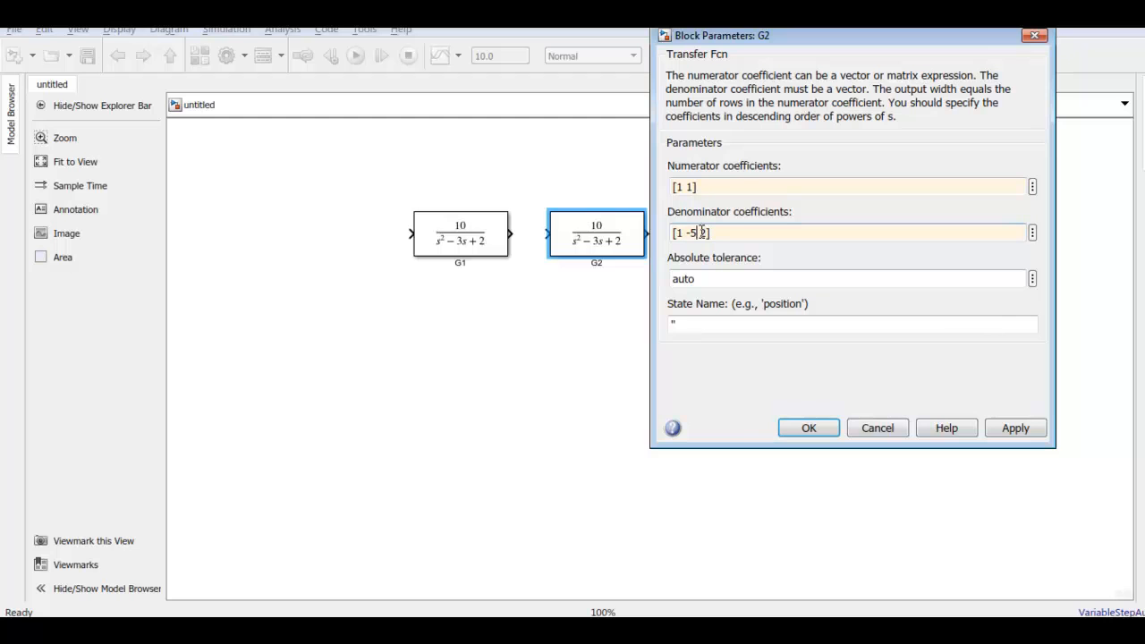
key(BackSpace)
key(BackSpace)
text(6])
click(808, 428)
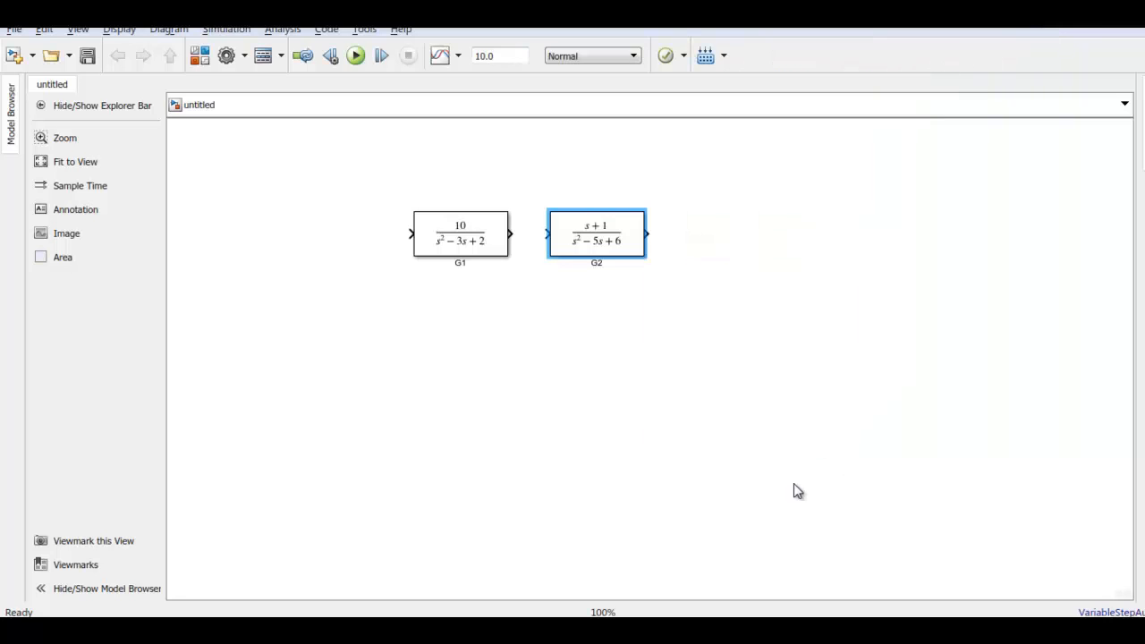
Place a copy of the G2 block below and between the two existing transfer function blocks
drag(619, 237, 540, 349)
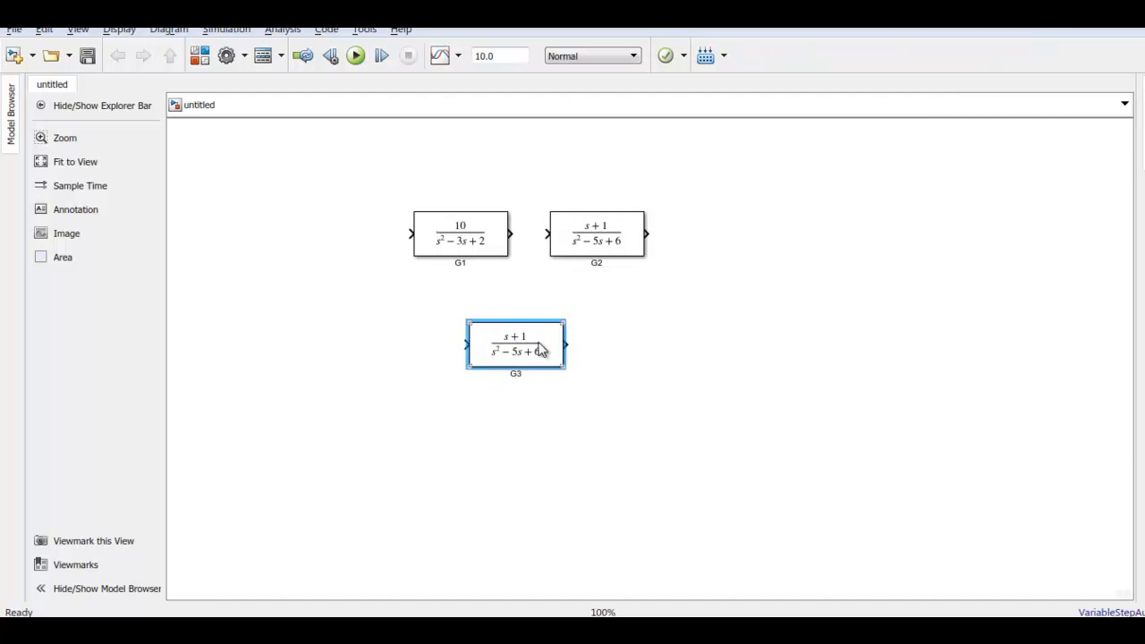
right_click(540, 348)
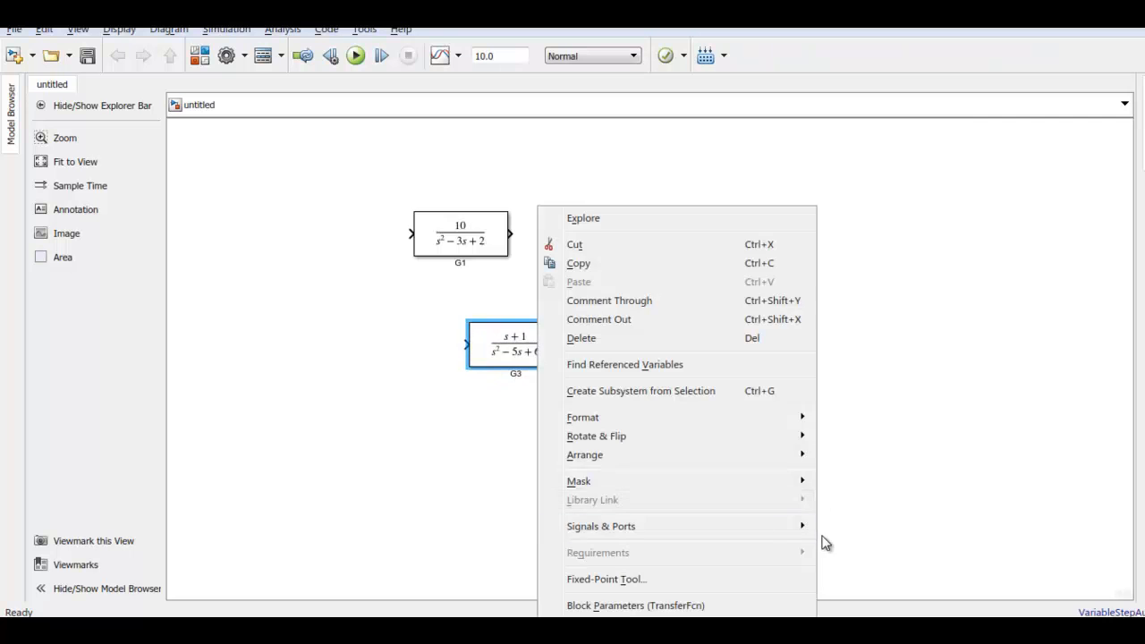
click(510, 389)
Set the G3 block's numerator coefficients to [1] and its denominator coefficients to [1 0 -6]
double_click(527, 356)
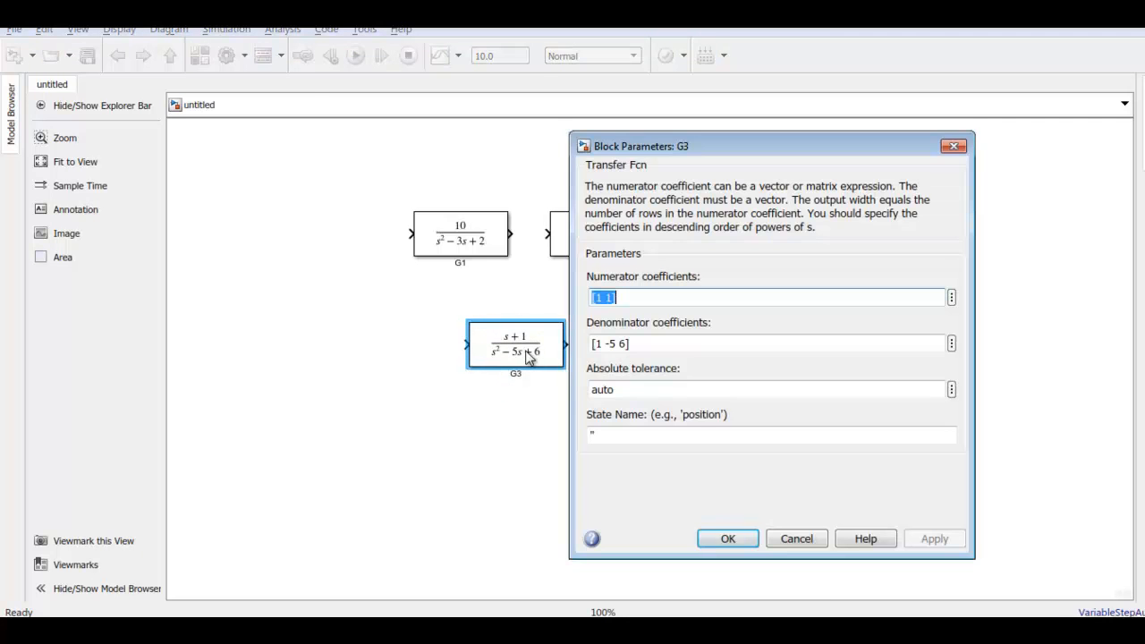
click(609, 302)
key(BackSpace)
key(BackSpace)
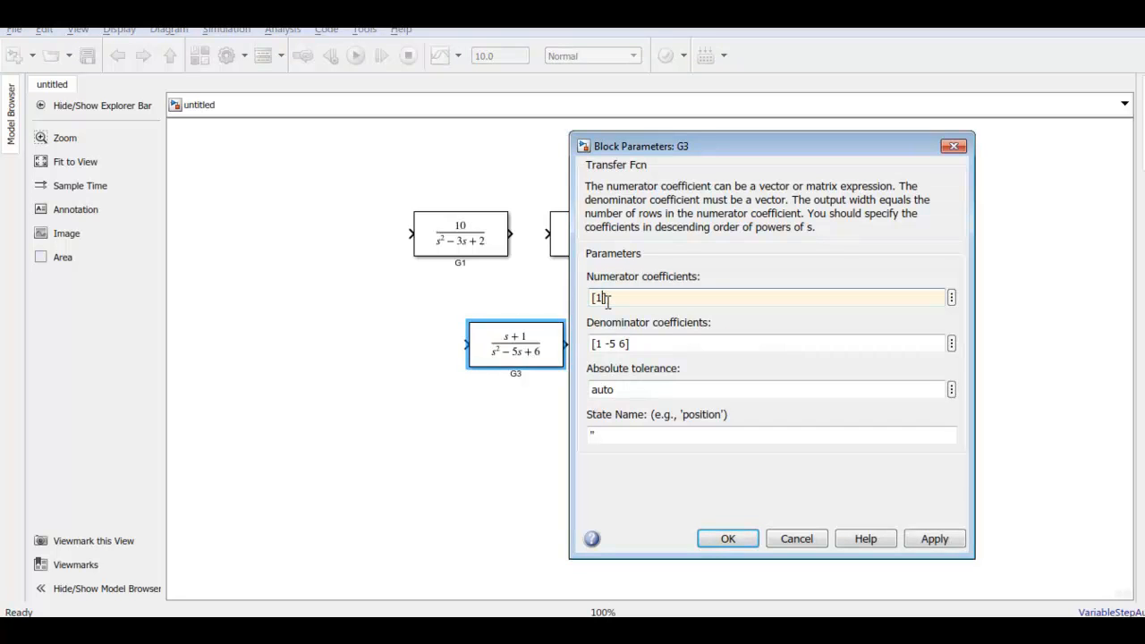
click(617, 336)
click(621, 337)
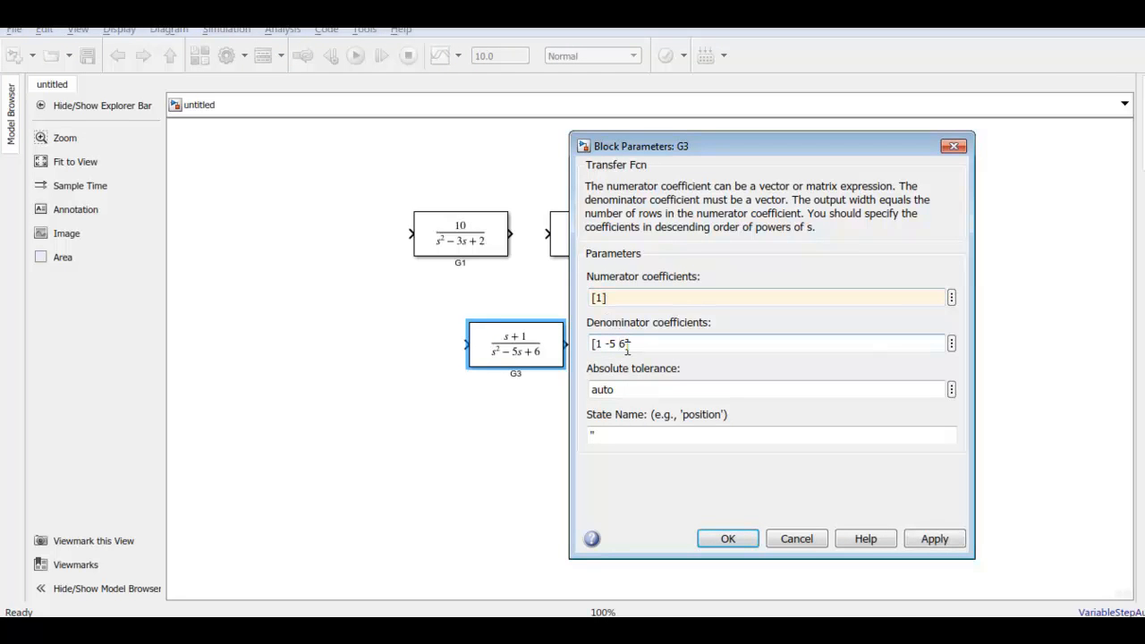
key(BackSpace)
key(BackSpace)
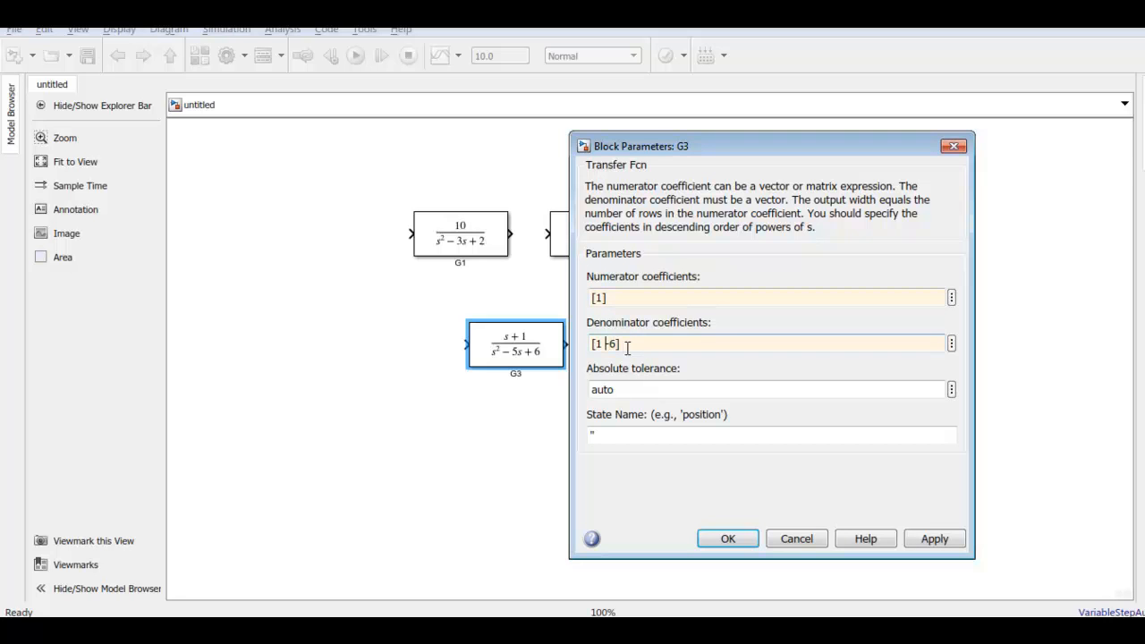
text(0)
click(715, 538)
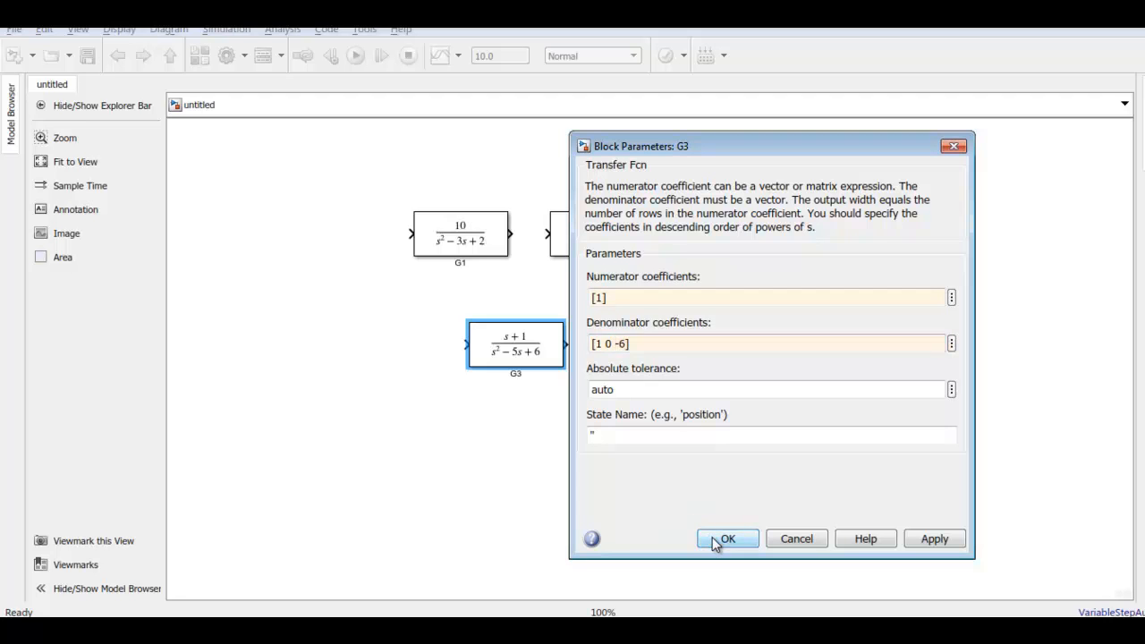
Move the G3 block slightly closer to the upper blocks and rename it as H
mouse_move(524, 361)
mouse_down()
mouse_move(518, 311)
mouse_move(516, 340)
mouse_up()
double_click(507, 353)
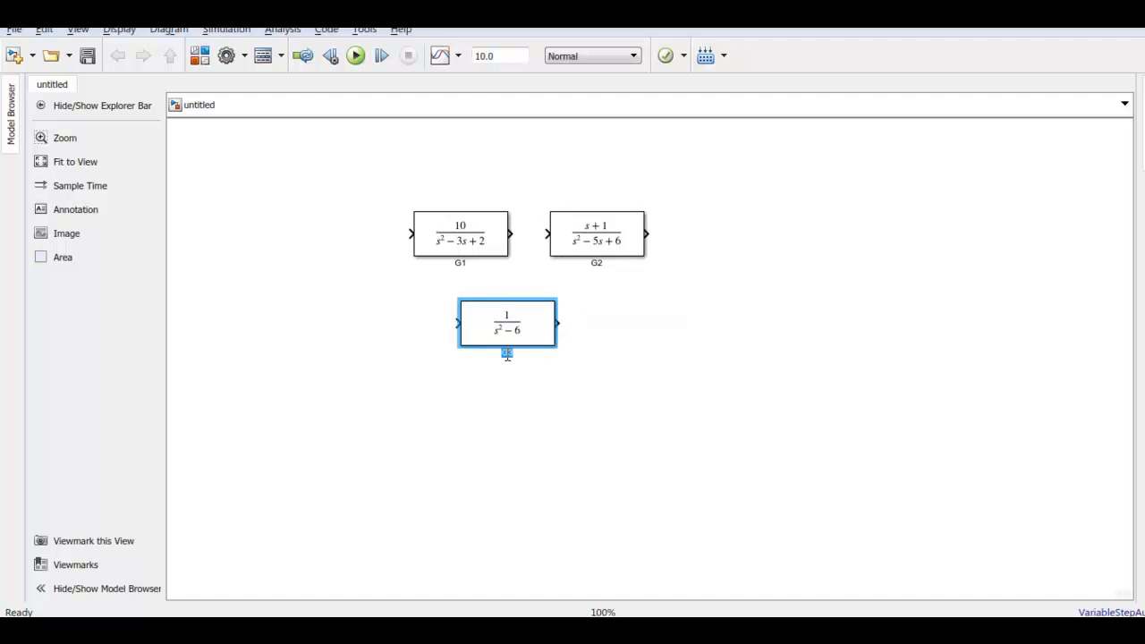
text(H)
click(595, 370)
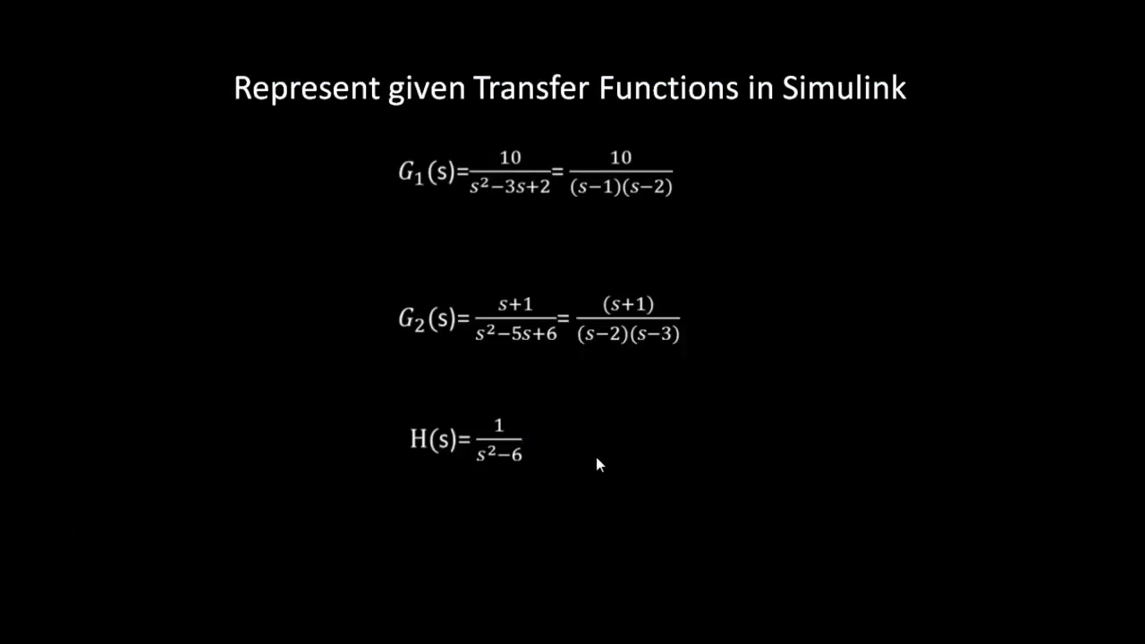
Advance the slides to the series connection diagram, switch to the Simulink model, and connect G1's output to G2's input
key(Right)
key(Right)
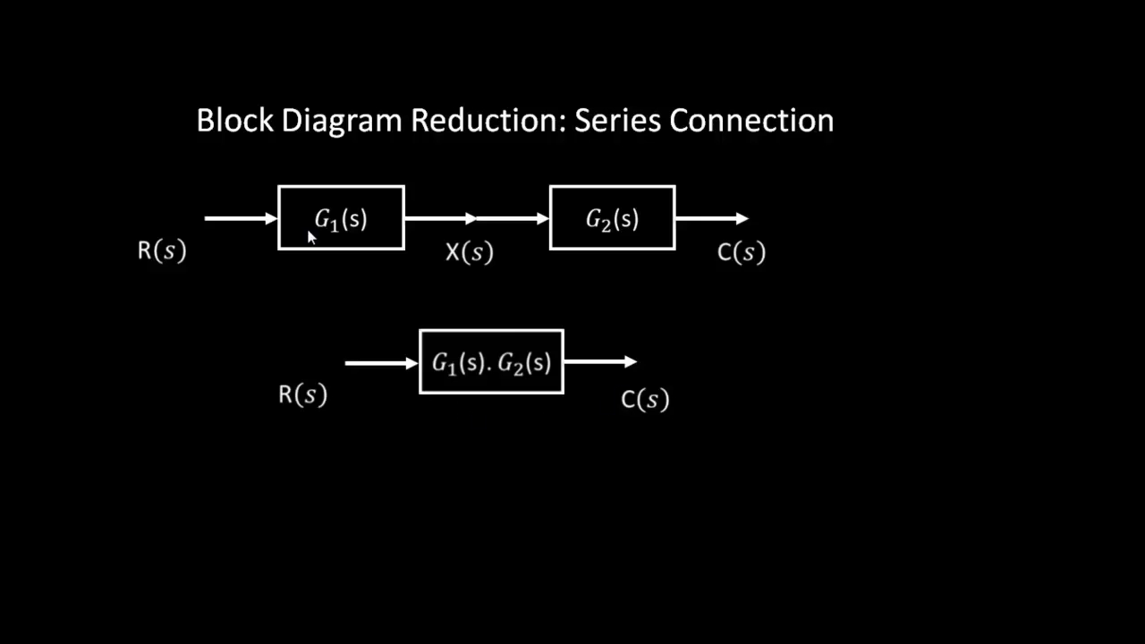
key(alt+Tab)
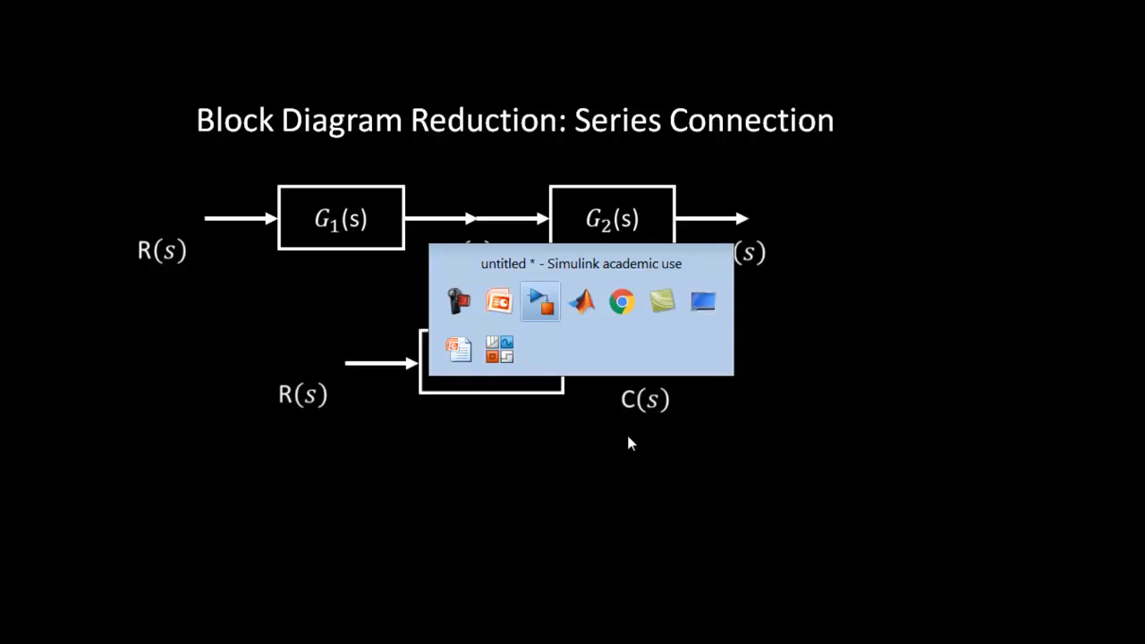
drag(510, 234, 548, 233)
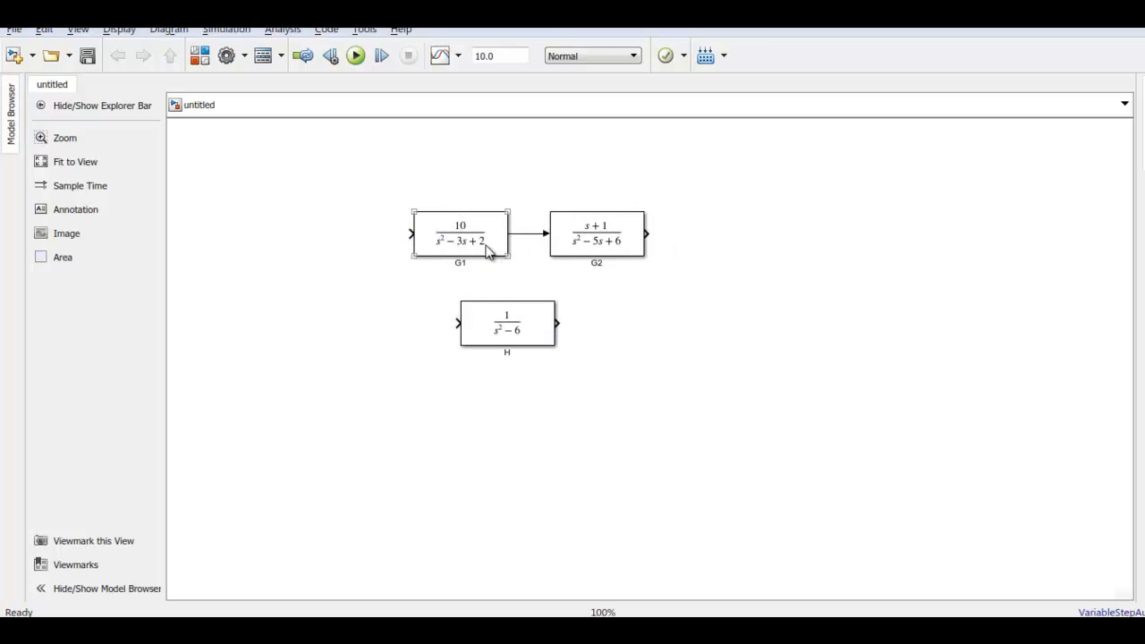
Add a Scope block from Simulink/Sinks after G2 and connect G2's output to it
click(636, 240)
click(676, 239)
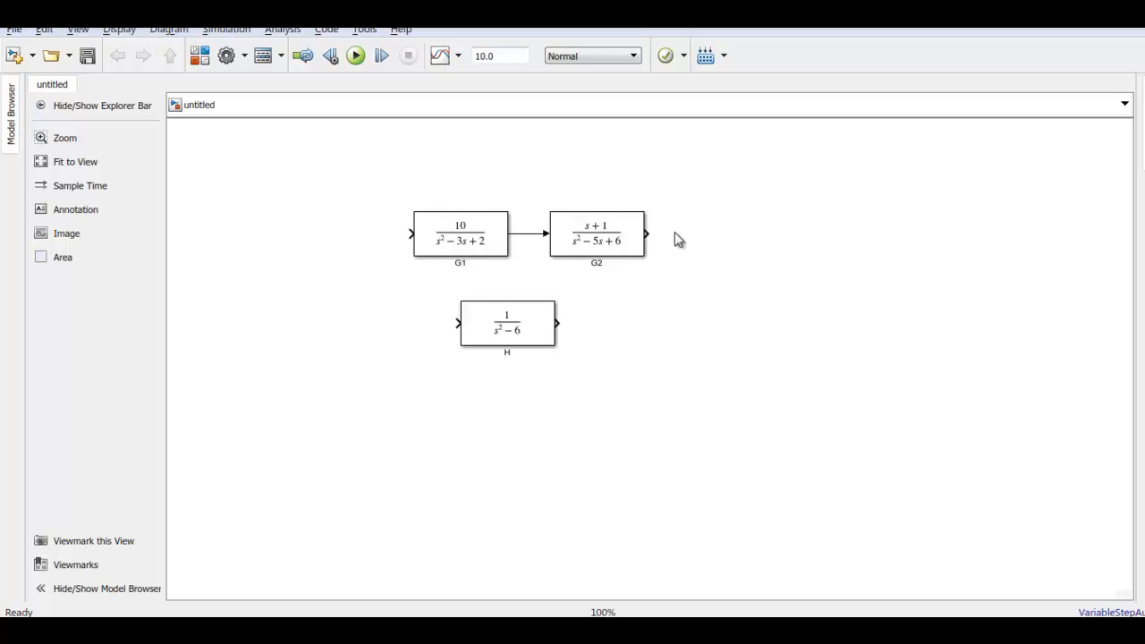
double_click(726, 239)
text(scope)
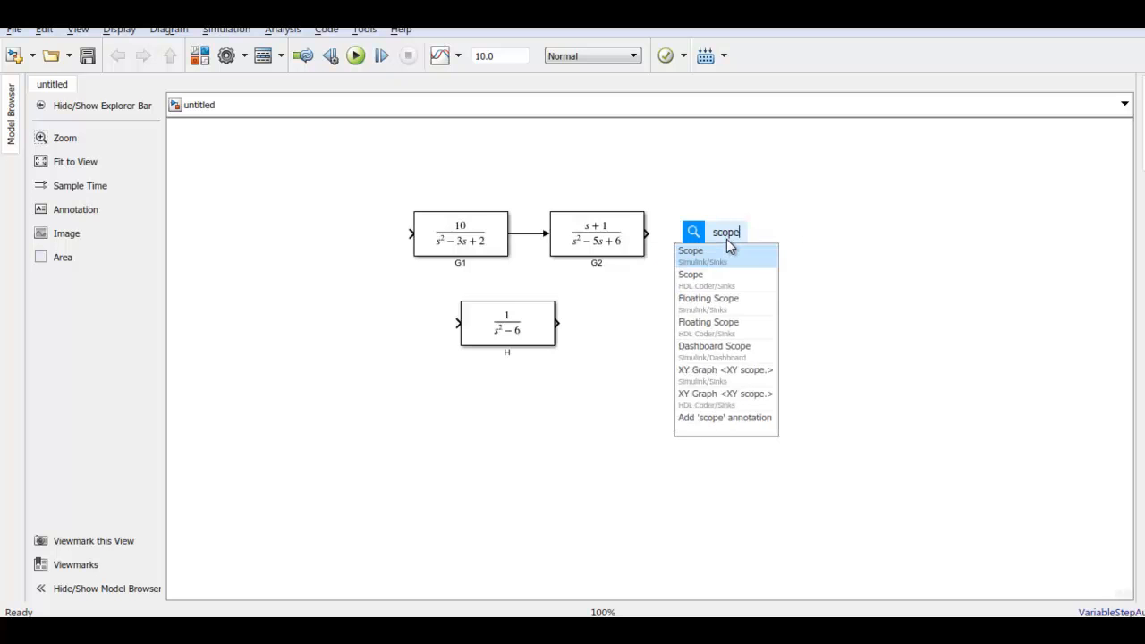
click(734, 266)
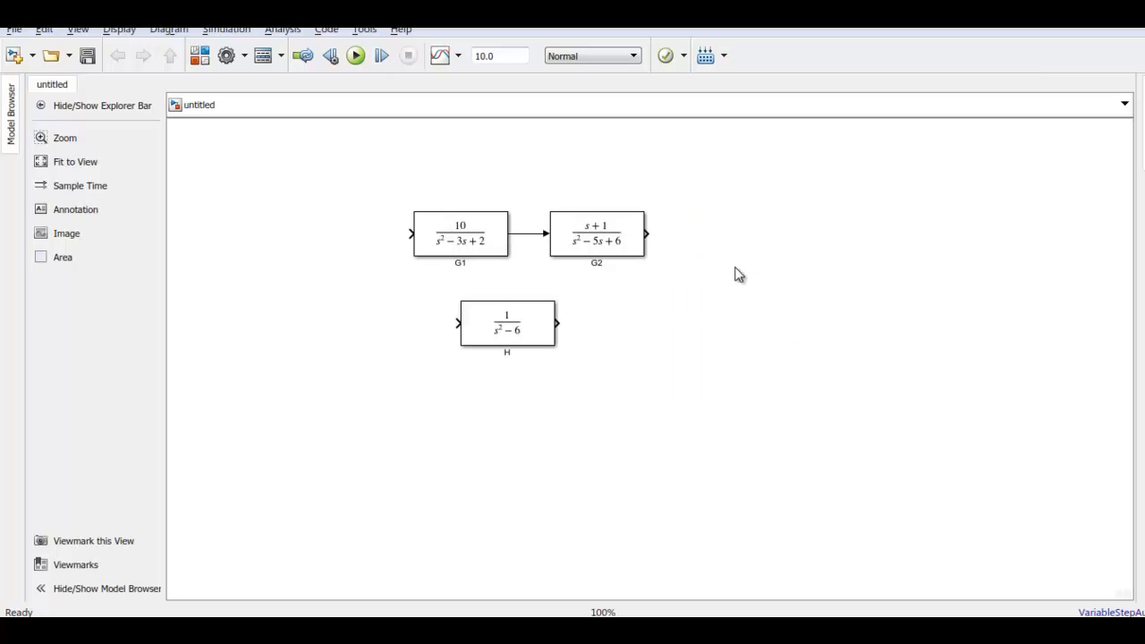
click(716, 233)
drag(646, 233, 694, 249)
Add a Step source block, place it ahead of G1, and connect it to G1's input
click(677, 308)
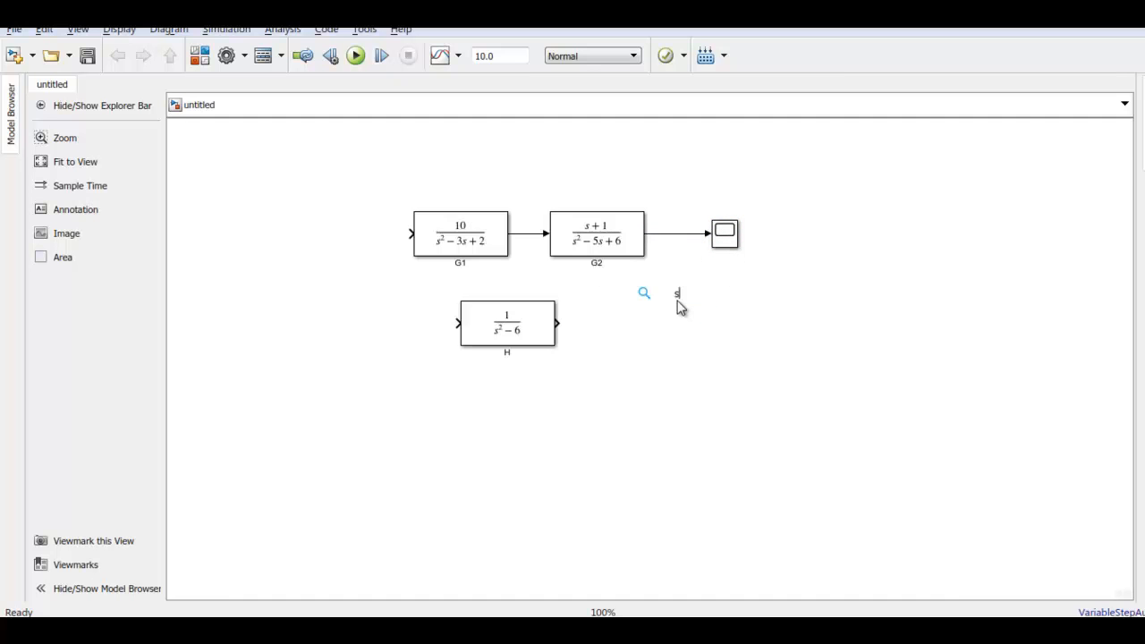
double_click(680, 307)
text(step)
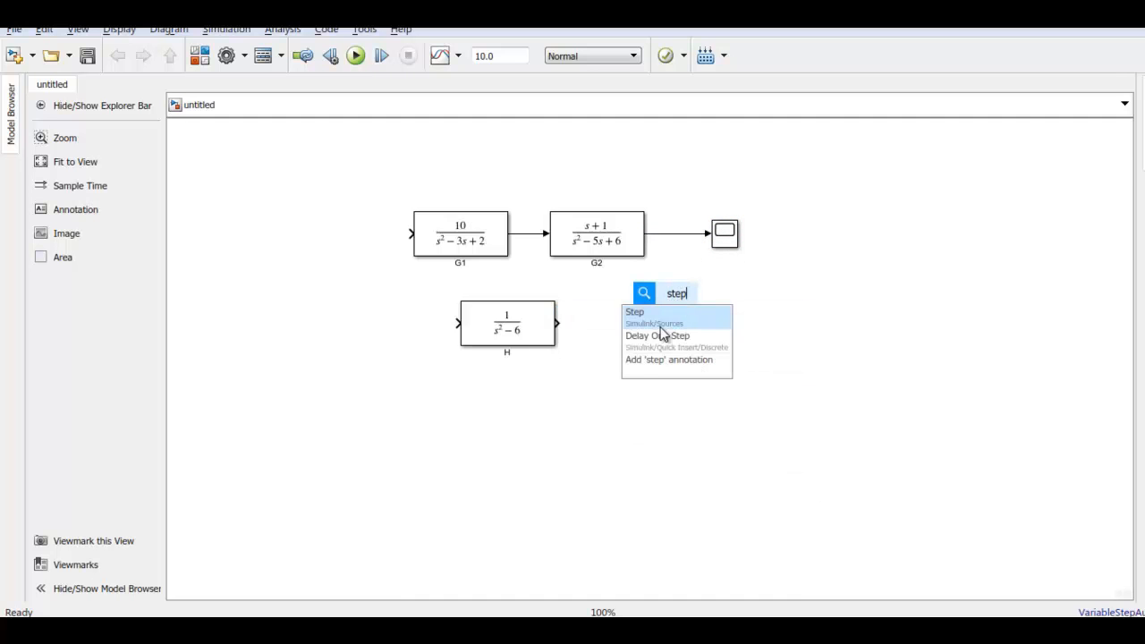
key(Return)
mouse_move(662, 307)
mouse_down()
mouse_move(309, 255)
mouse_move(334, 229)
mouse_move(400, 237)
mouse_up()
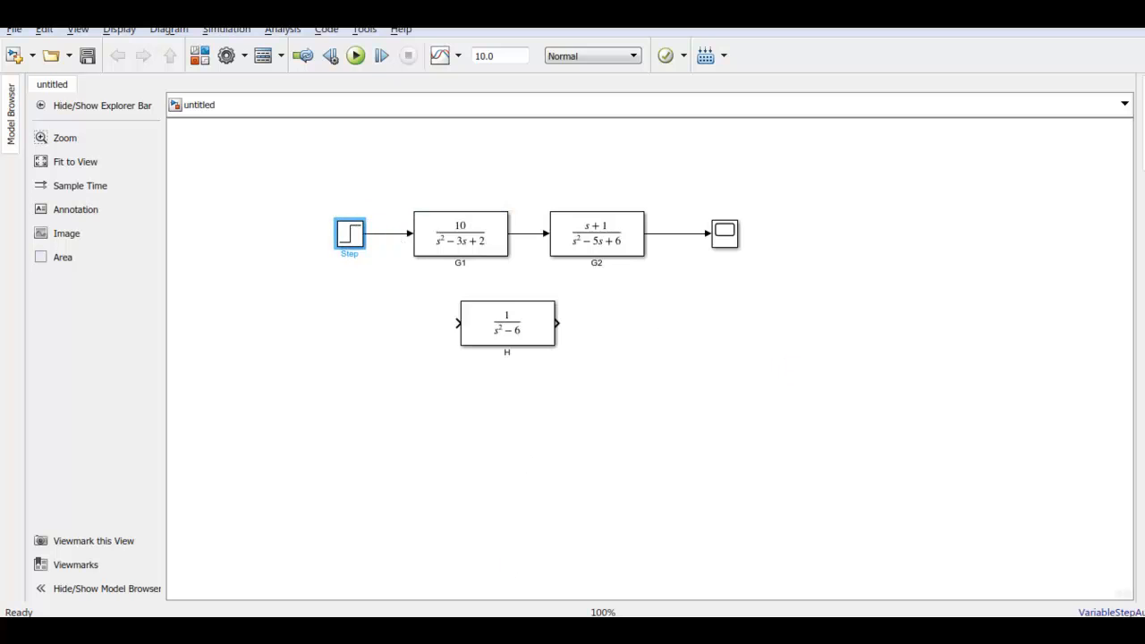
click(1063, 551)
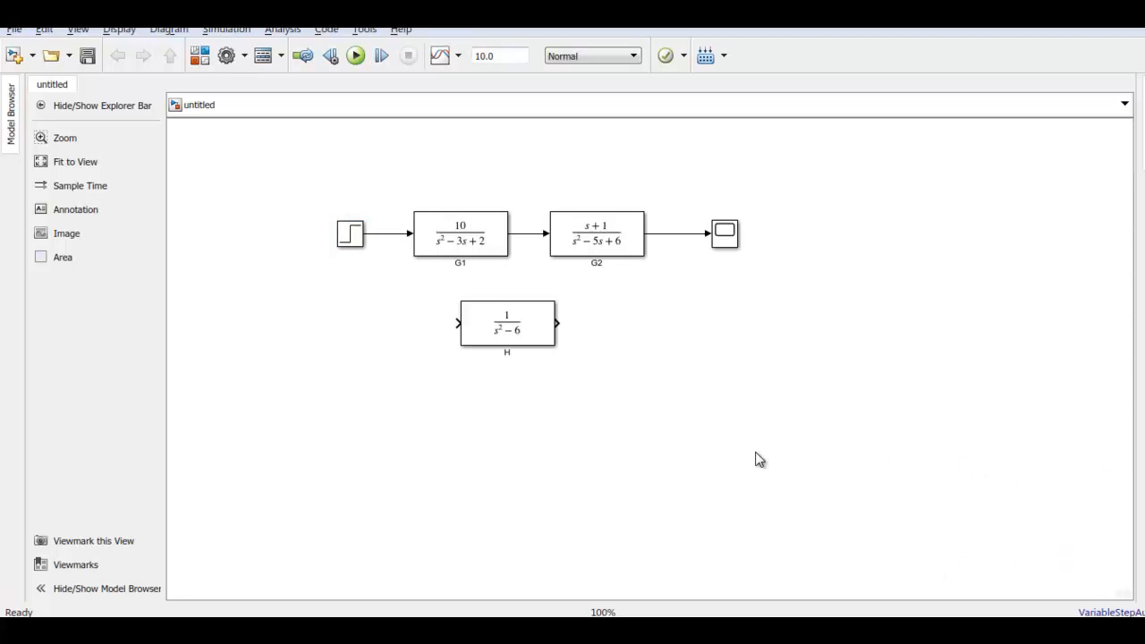
Run the simulation of the series connection, view the response in the Scope, and close it
click(357, 56)
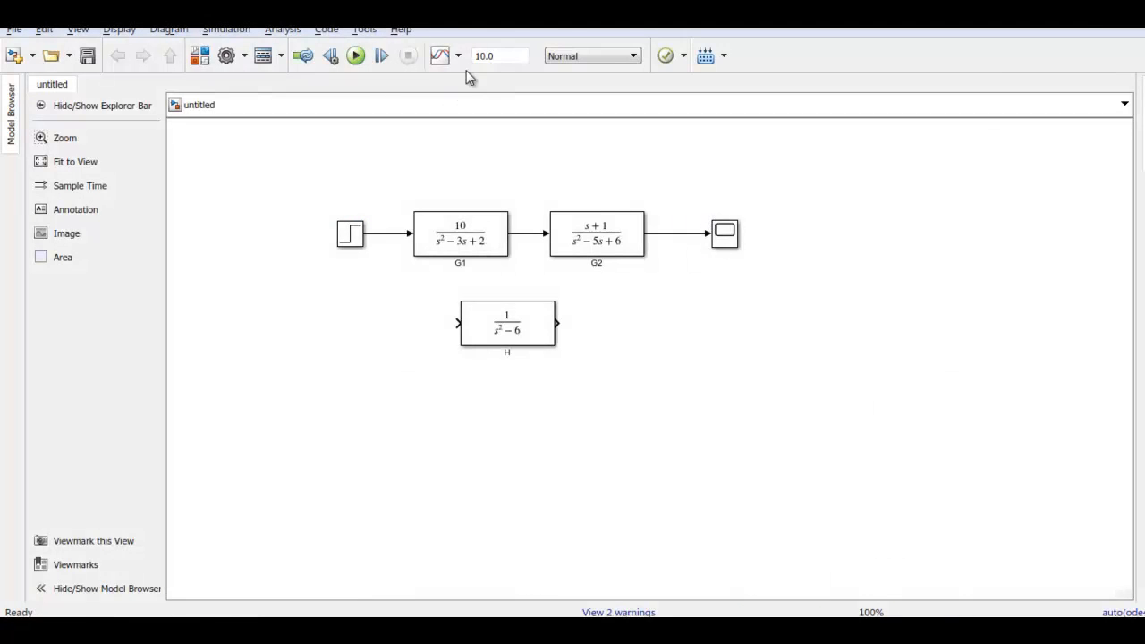
click(730, 233)
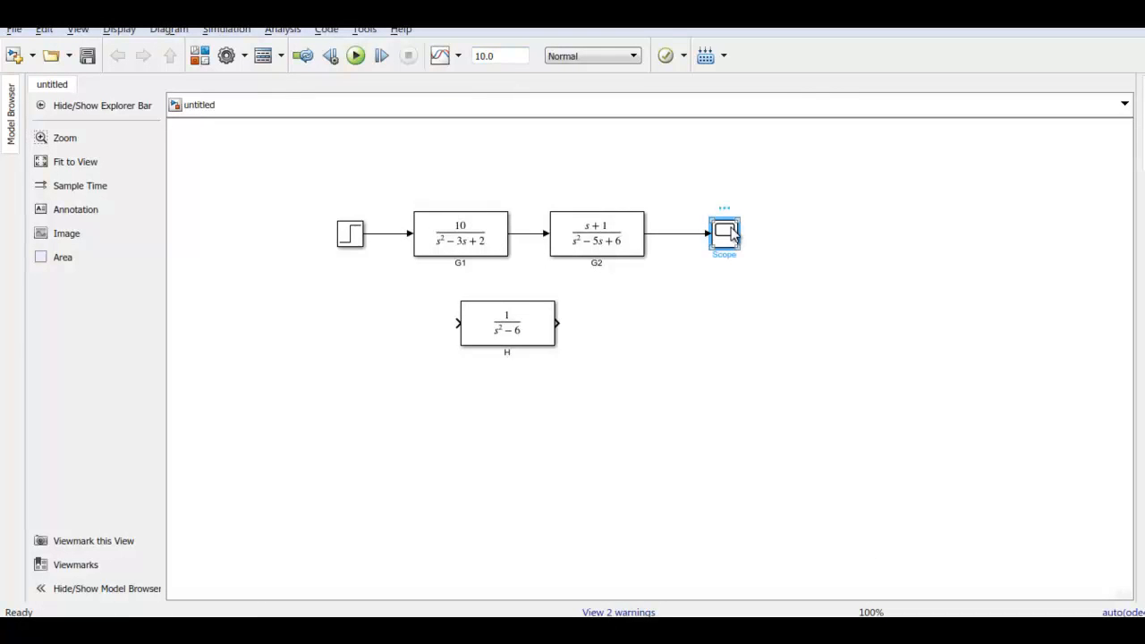
double_click(730, 232)
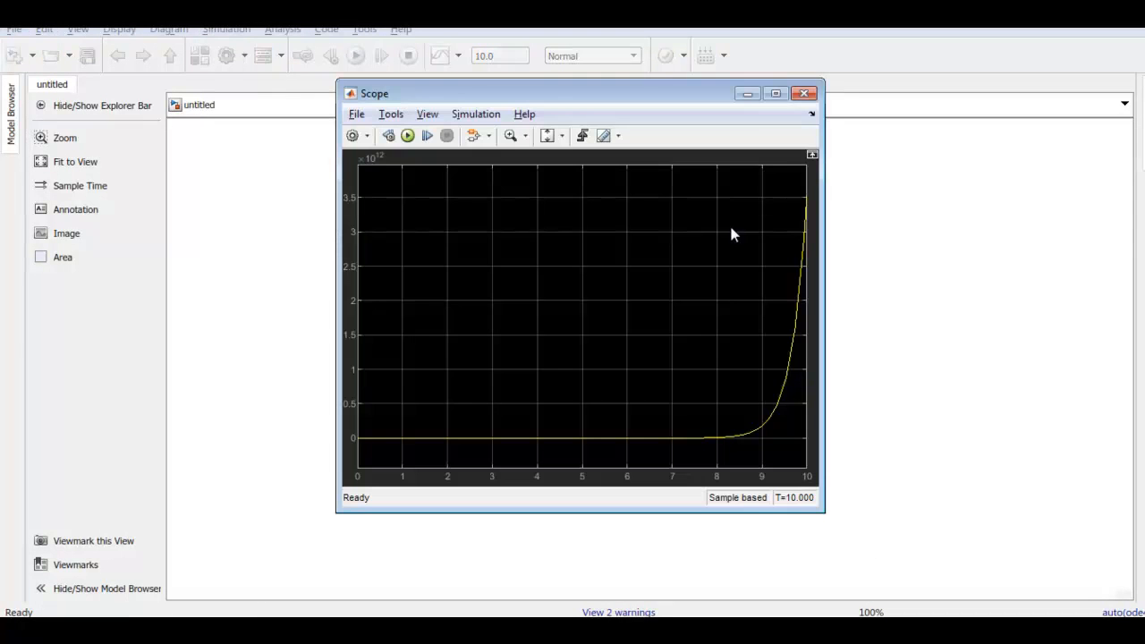
click(804, 93)
Set the simulation stop time to 100
double_click(486, 55)
click(495, 56)
key(BackSpace)
key(BackSpace)
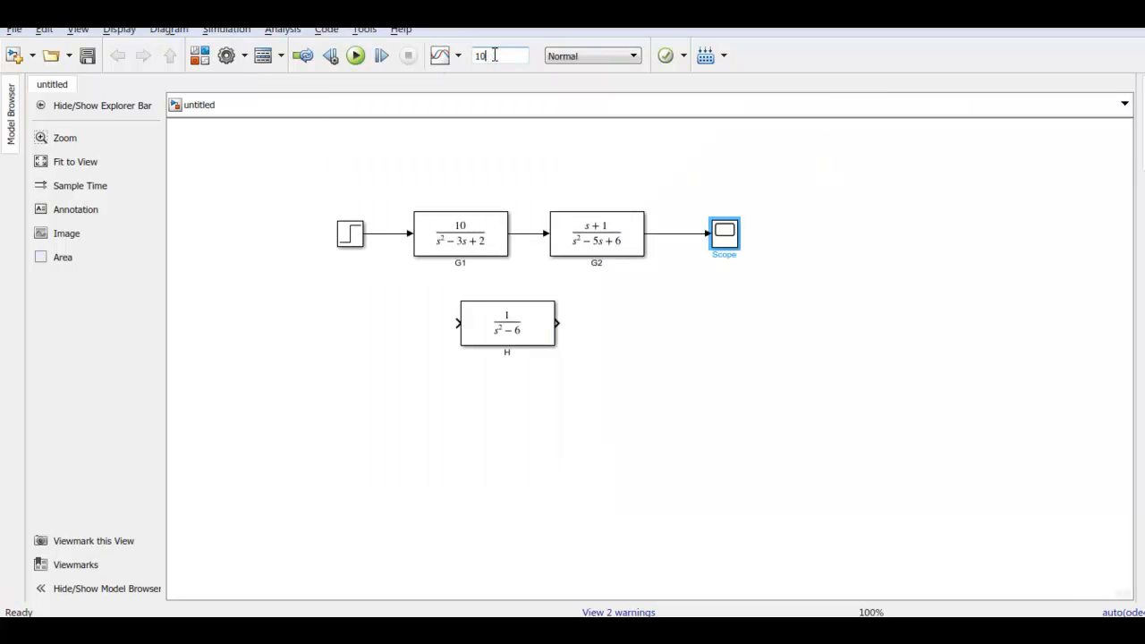
text(0)
Rerun the series model with the new stop time and inspect the Scope response
click(355, 55)
double_click(722, 240)
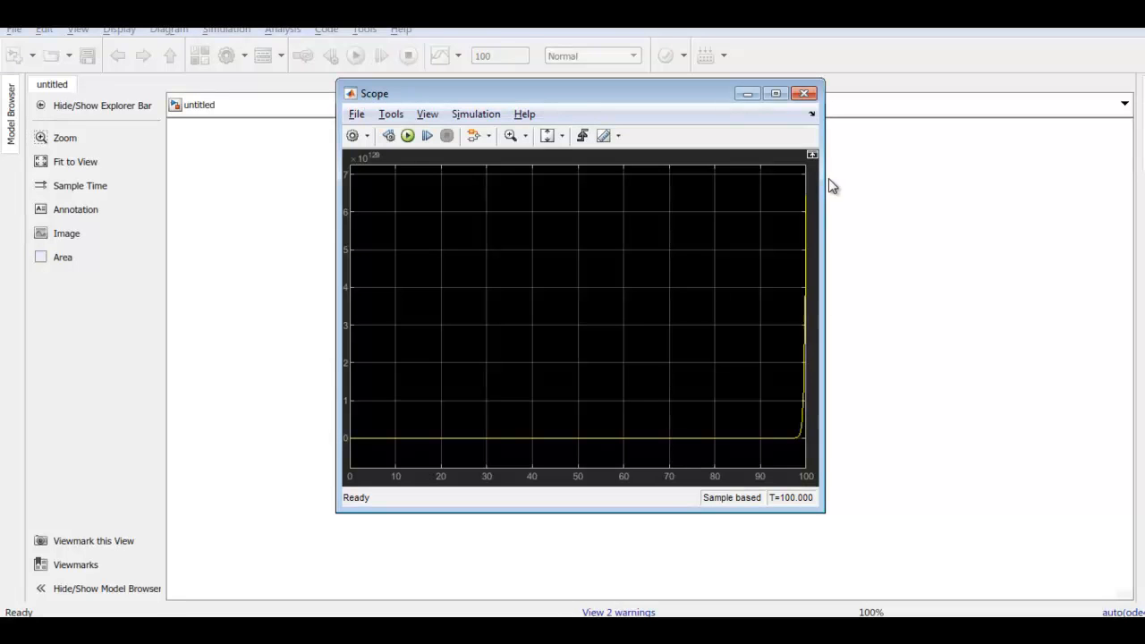
click(805, 94)
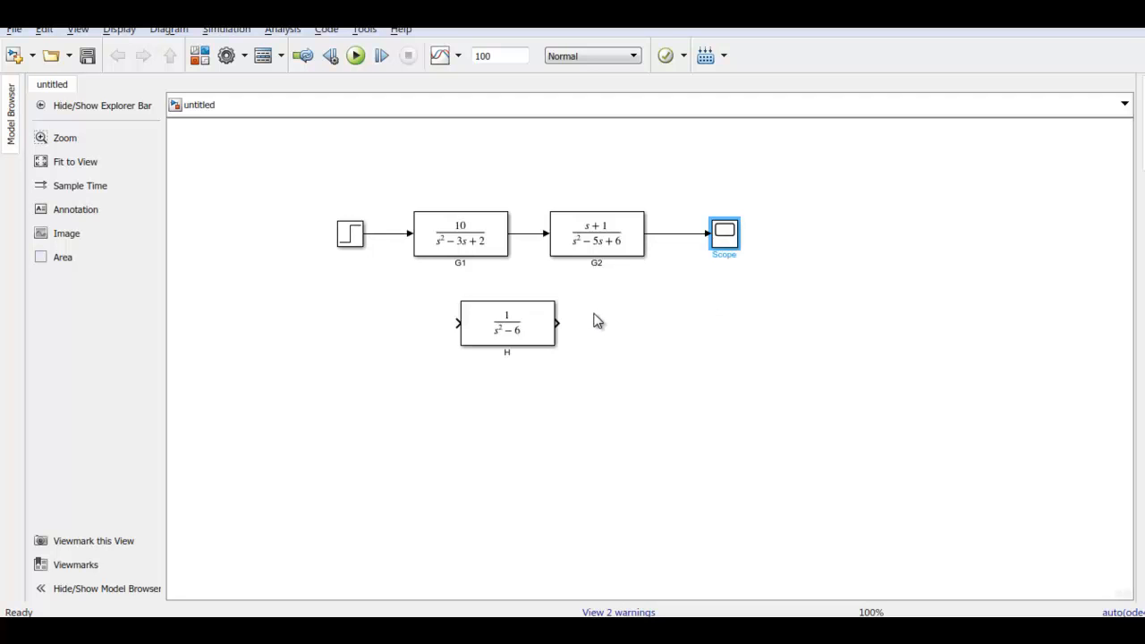
Check the parallel connection slide, return to the Simulink model, move the H block further down, and place G2 beneath G1
key(alt+Tab)
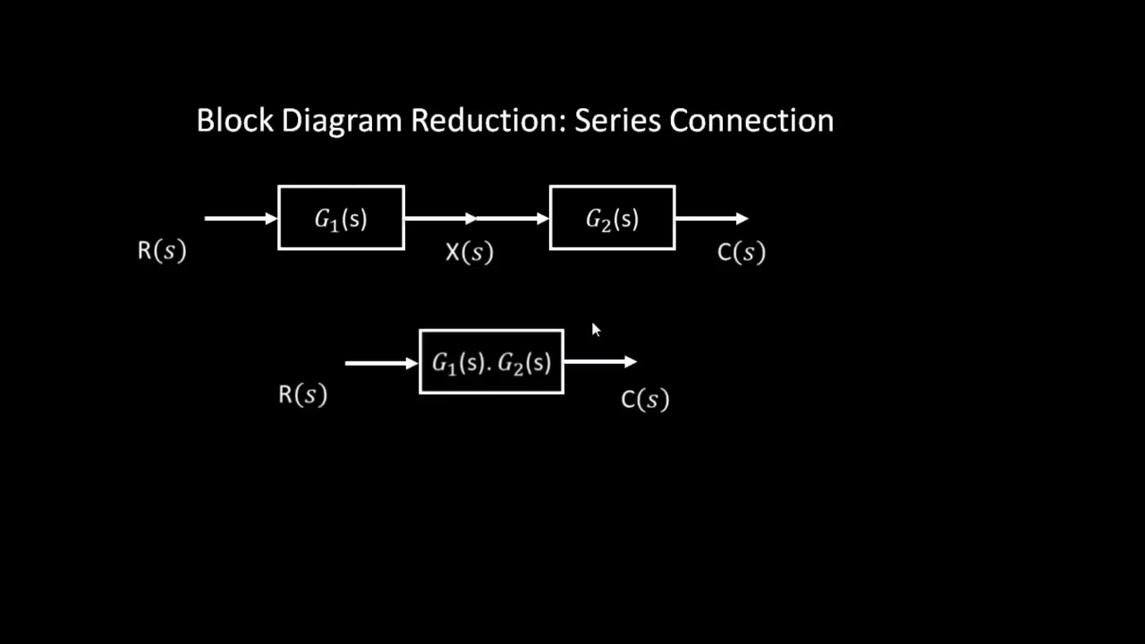
click(828, 372)
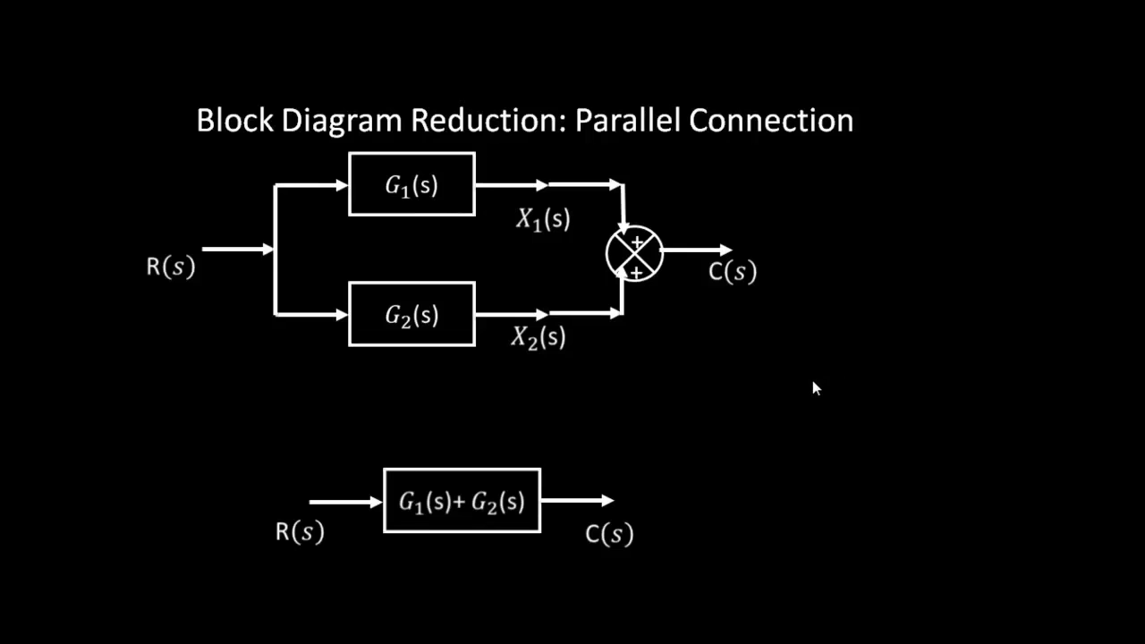
key(alt+Tab)
click(551, 331)
drag(533, 328, 533, 498)
drag(607, 248, 462, 334)
Delete the G1-to-G2 and G2-to-Scope connections and align G2 directly below G1
click(520, 284)
key(Delete)
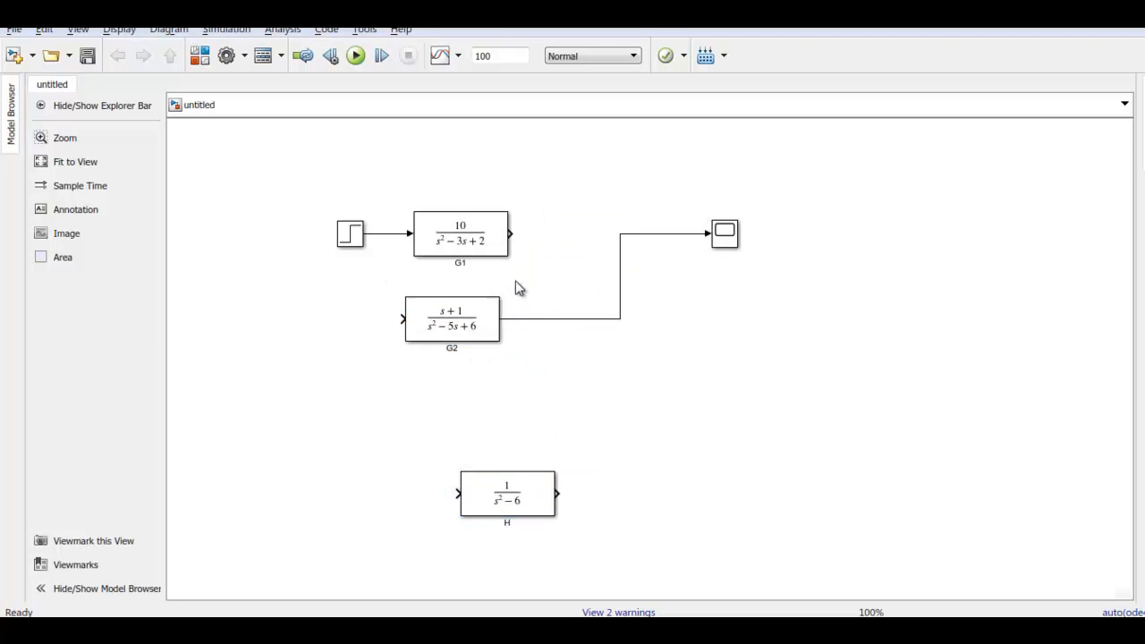
click(559, 320)
key(Delete)
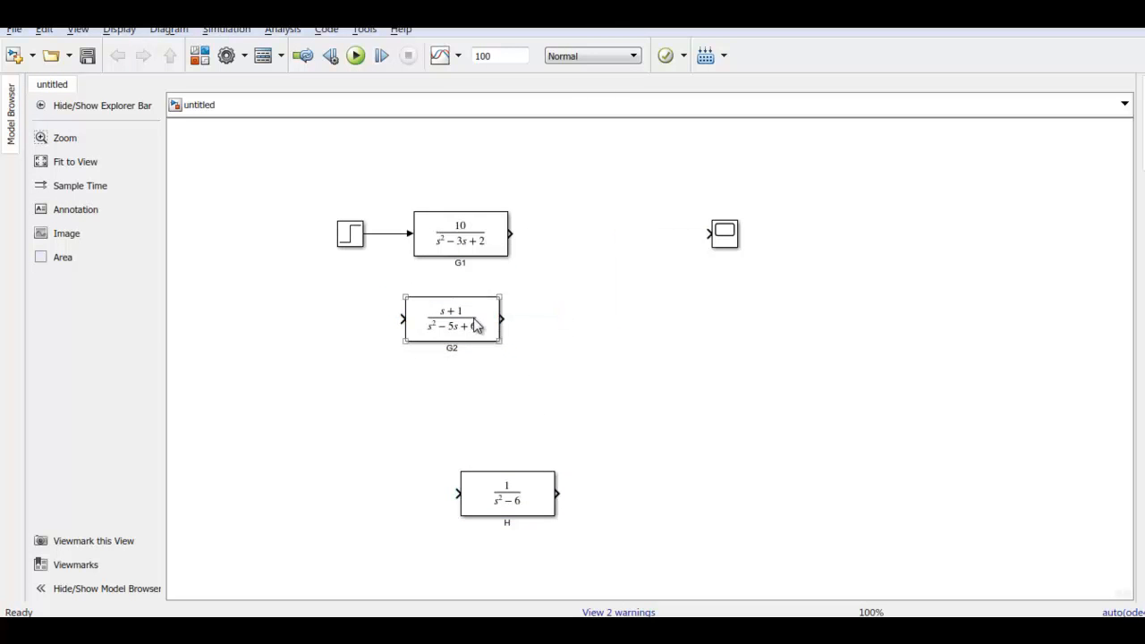
drag(473, 325, 482, 325)
Add a Sum block between the transfer functions and the Scope and connect the outputs of G1 and G2 to its inputs
click(586, 312)
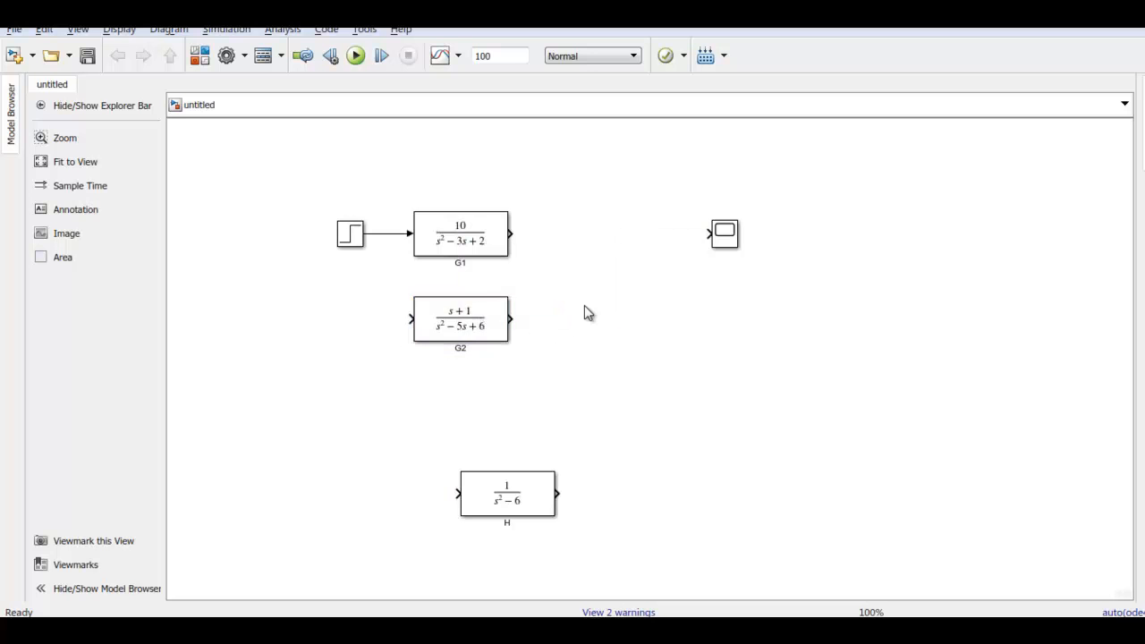
double_click(586, 312)
text(sum)
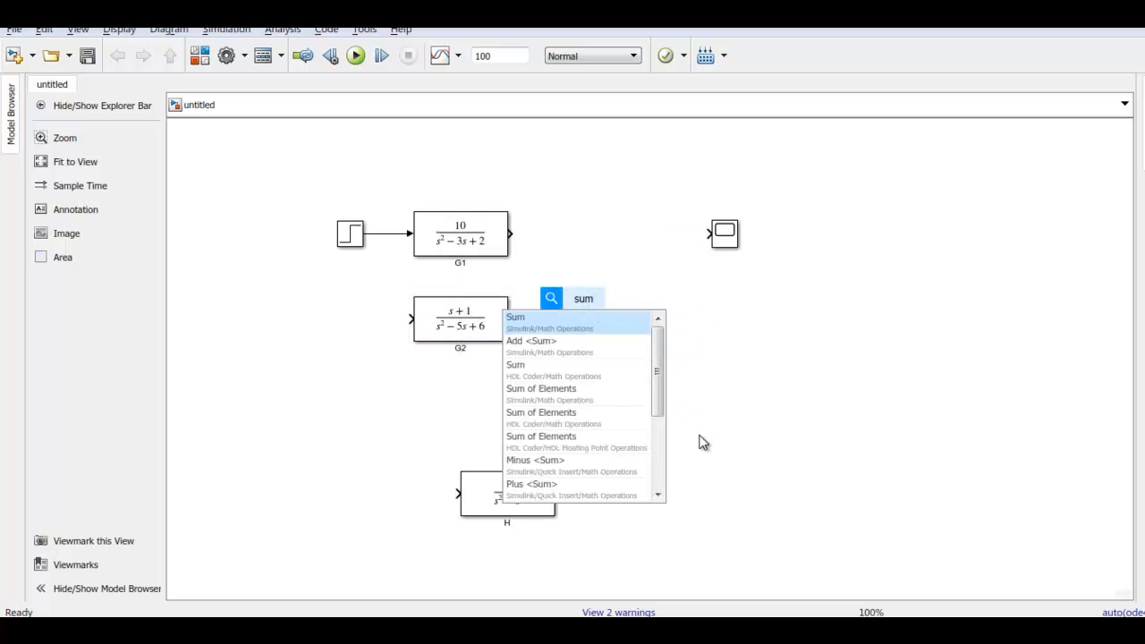
click(565, 324)
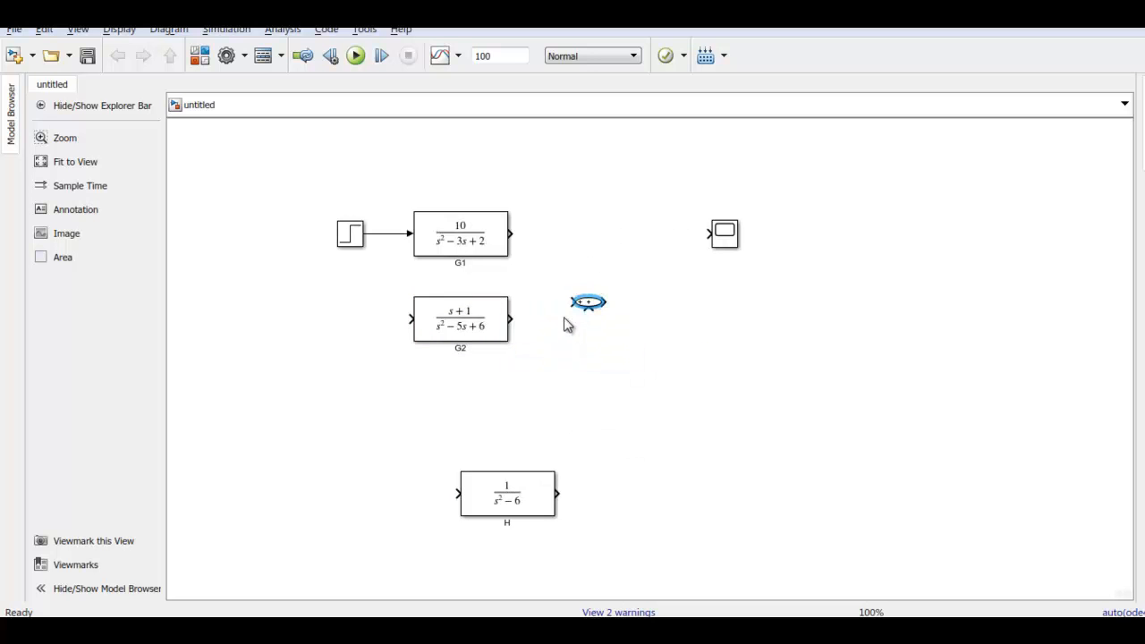
drag(587, 310, 511, 319)
drag(572, 301, 518, 233)
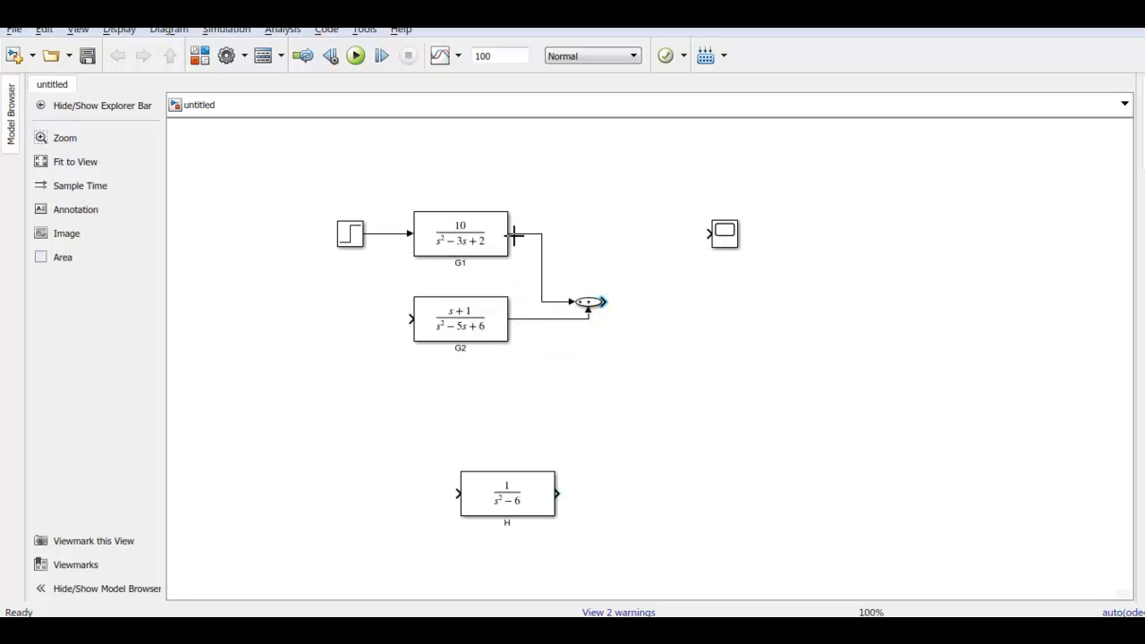
Connect the Sum block's output to the Scope and move the Sum block up in line with G1
click(599, 295)
drag(601, 295, 707, 232)
click(587, 304)
drag(599, 298, 601, 249)
Check the parallel connection slide and branch the Step signal line to G2's input
click(698, 312)
click(410, 320)
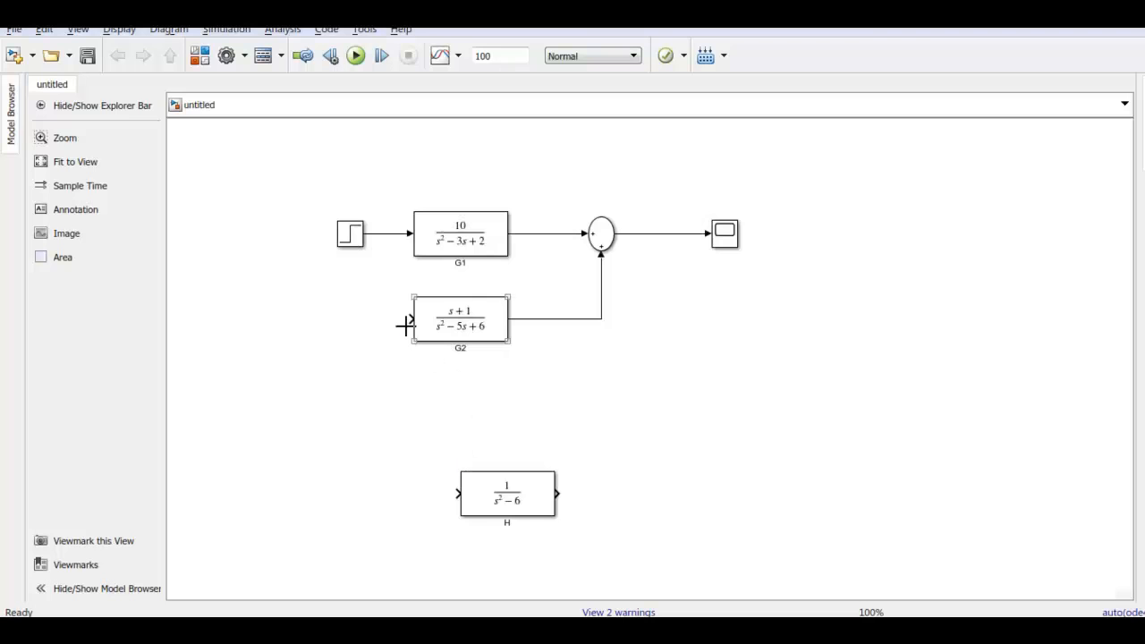
drag(409, 320, 387, 234)
Run the simulation of the parallel connection, view the response in the Scope, and close it
click(355, 56)
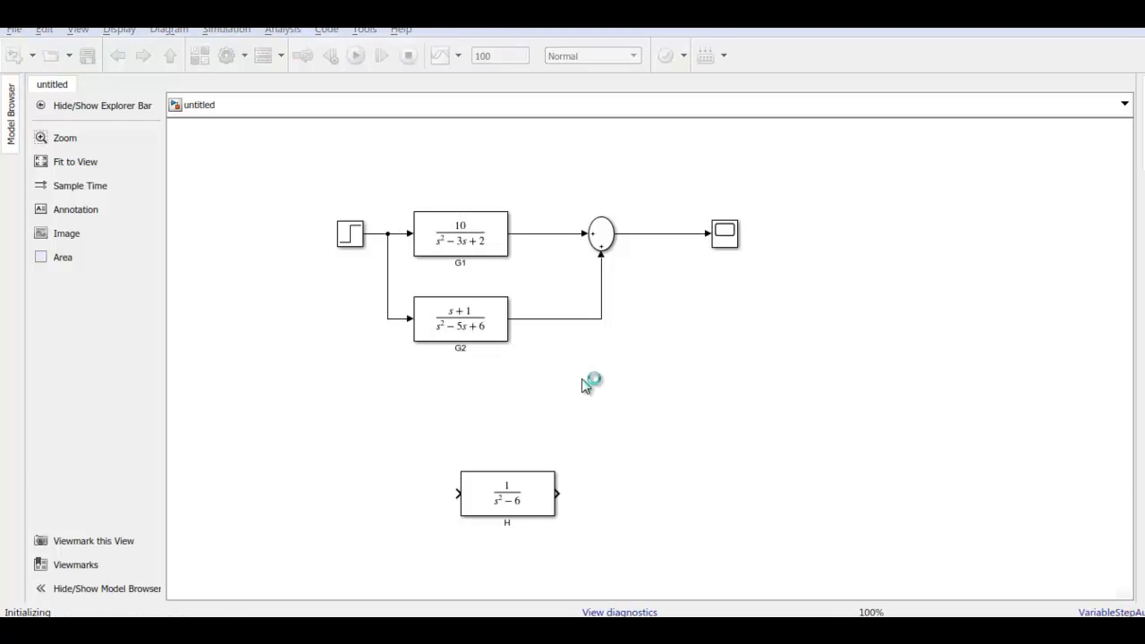
double_click(724, 233)
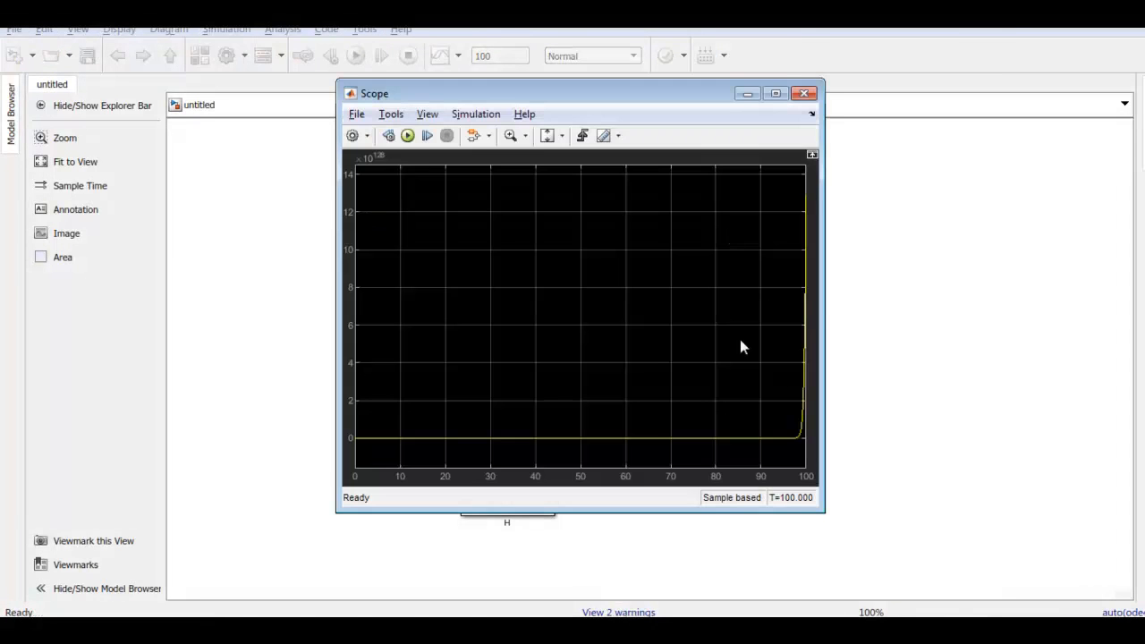
click(804, 94)
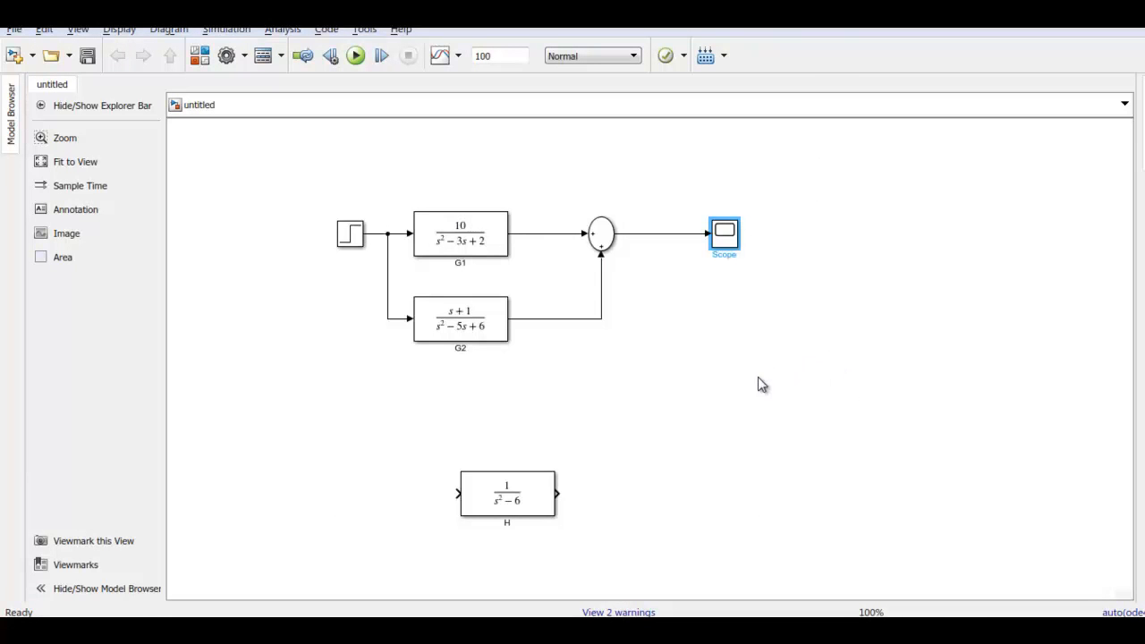
Change the Sum block's list of signs to |+- and accept the block parameters
double_click(605, 252)
click(687, 246)
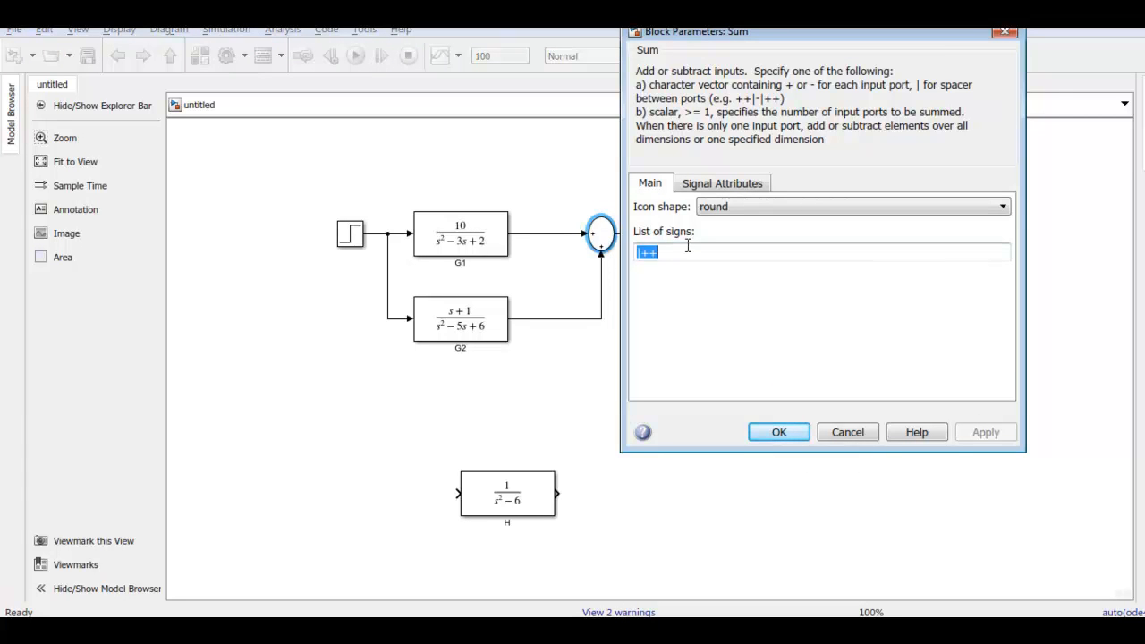
key(BackSpace)
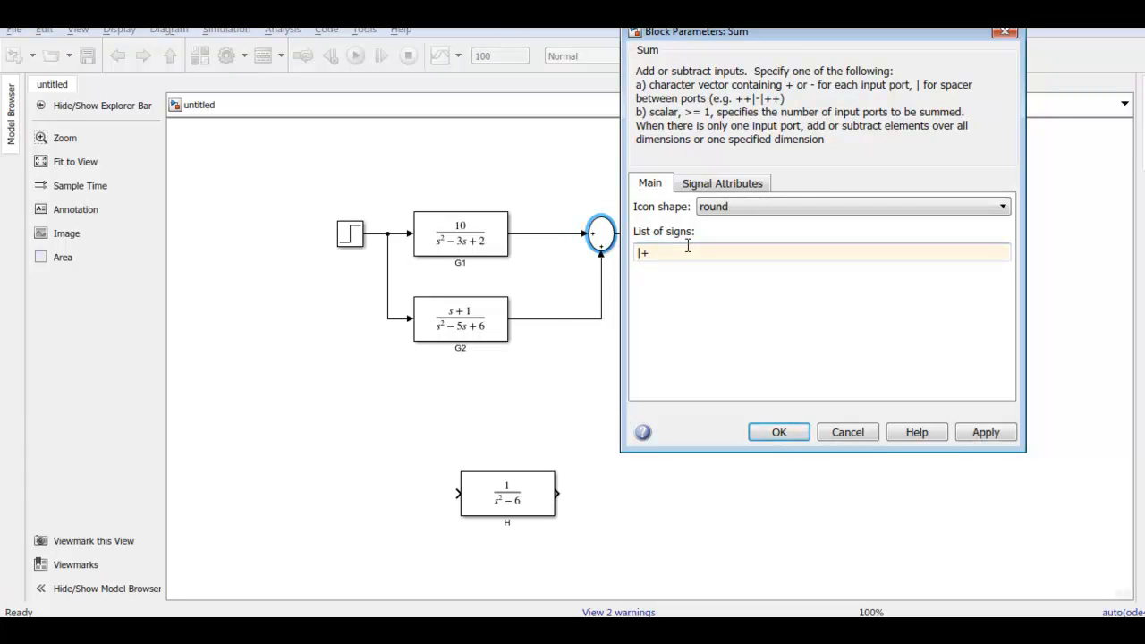
text(-)
click(779, 432)
click(695, 327)
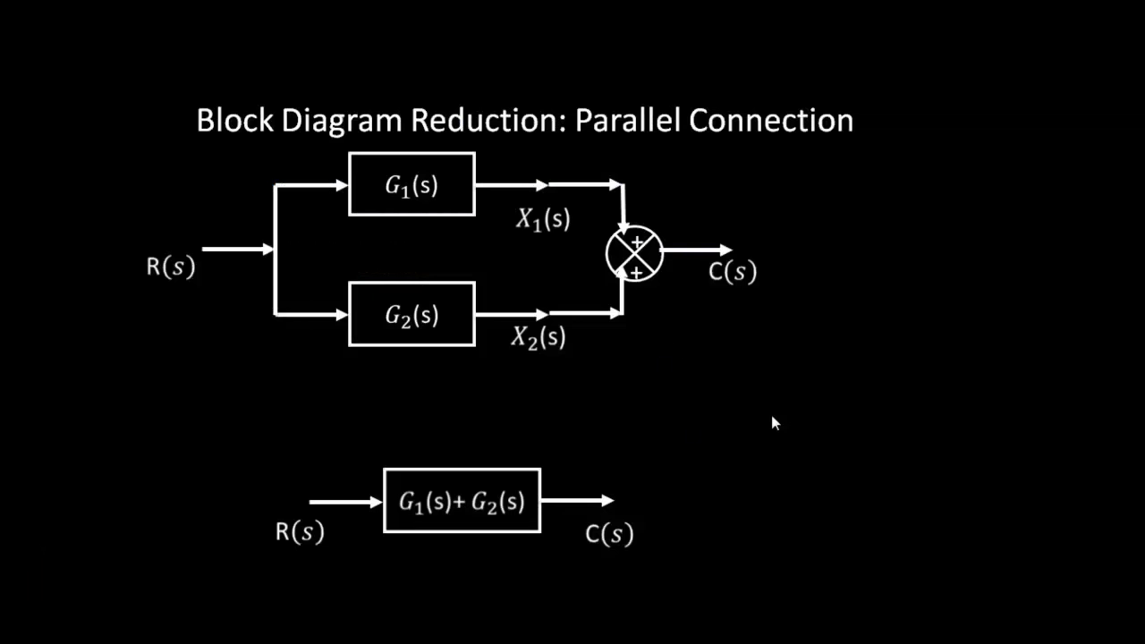
Return from the slides to the Simulink model, move the Step block further away from G1, and shift the Sum block closer to the Scope
click(772, 417)
click(772, 416)
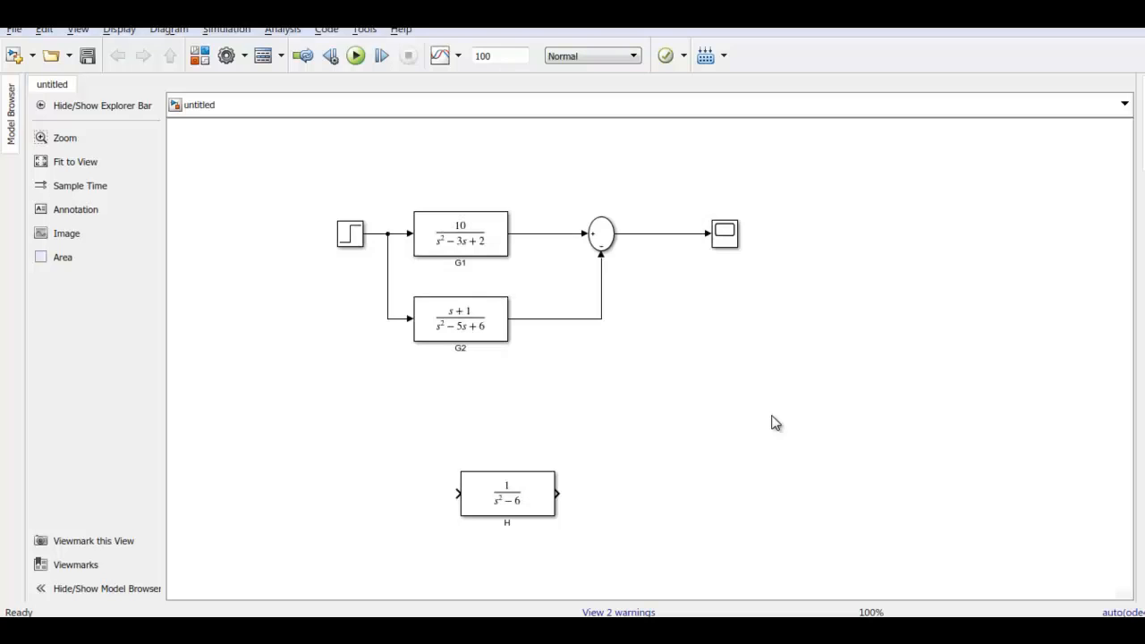
click(350, 235)
drag(351, 235, 257, 235)
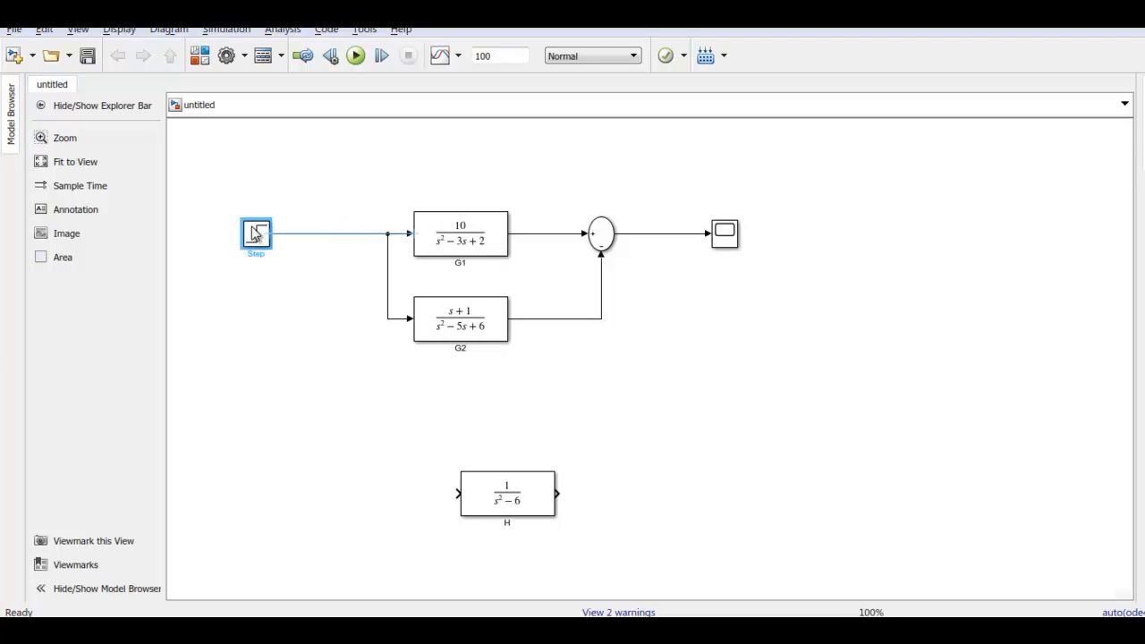
click(601, 236)
drag(601, 236, 649, 236)
Delete the lines from G1 and G2 to the Sum block and the line from the Sum block to the Scope
click(614, 233)
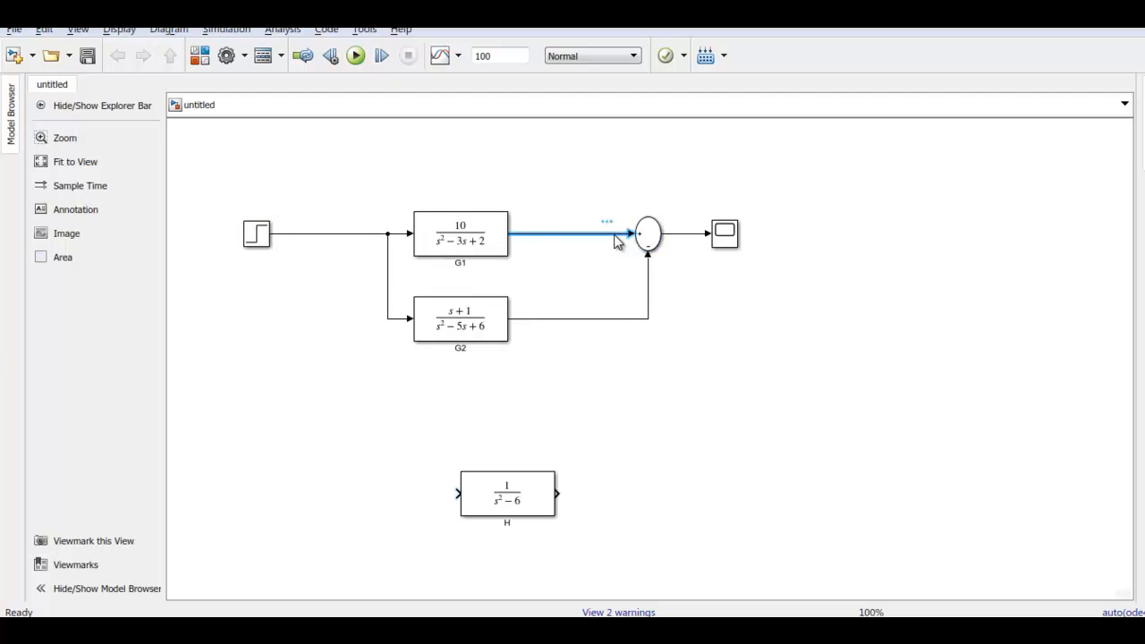
key(Delete)
click(648, 269)
key(Delete)
click(675, 238)
key(Delete)
Place the Sum block between Step and G1, replacing their direct line with connections through its positive input and output
drag(652, 239, 261, 233)
click(376, 234)
key(Delete)
drag(359, 235, 409, 234)
Move G2 up in line after G1 and connect G1's output to G2's input
click(453, 327)
drag(452, 327, 579, 243)
click(533, 235)
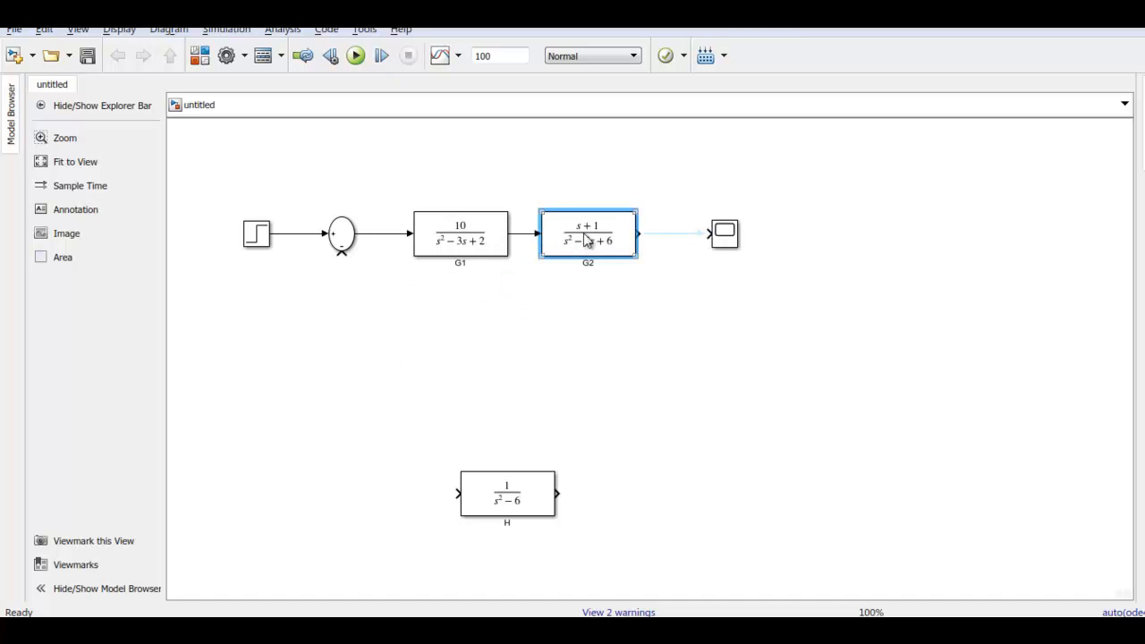
Move the H block up to just below the G1 and G2 blocks
drag(523, 506, 550, 340)
mouse_move(478, 327)
mouse_down()
mouse_move(384, 301)
mouse_move(342, 254)
mouse_up()
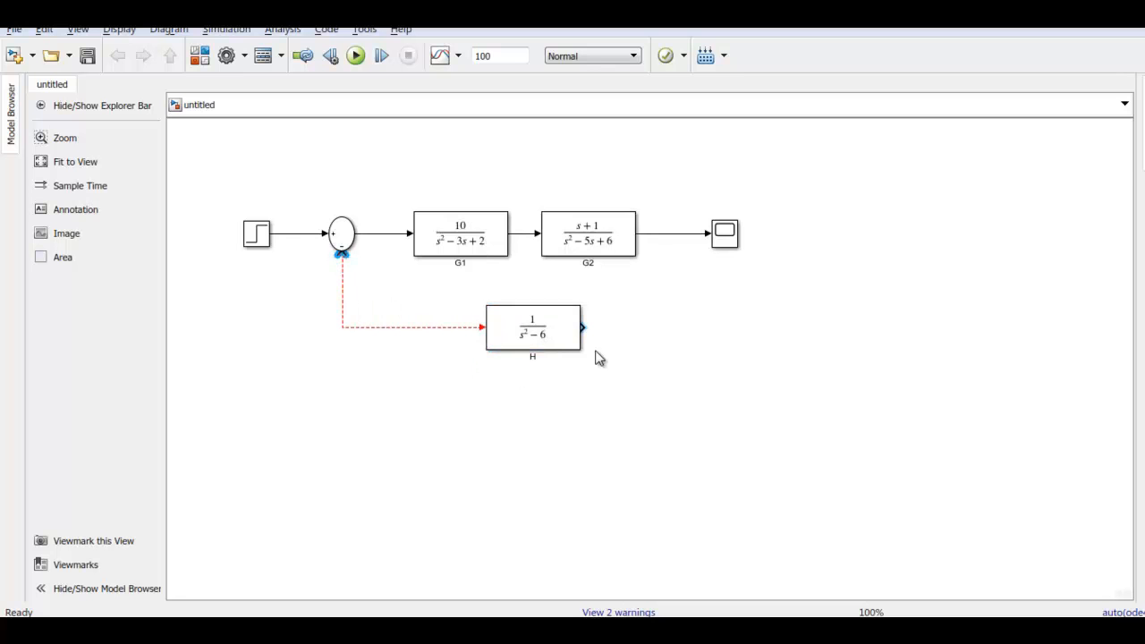
click(444, 331)
key(Delete)
click(528, 338)
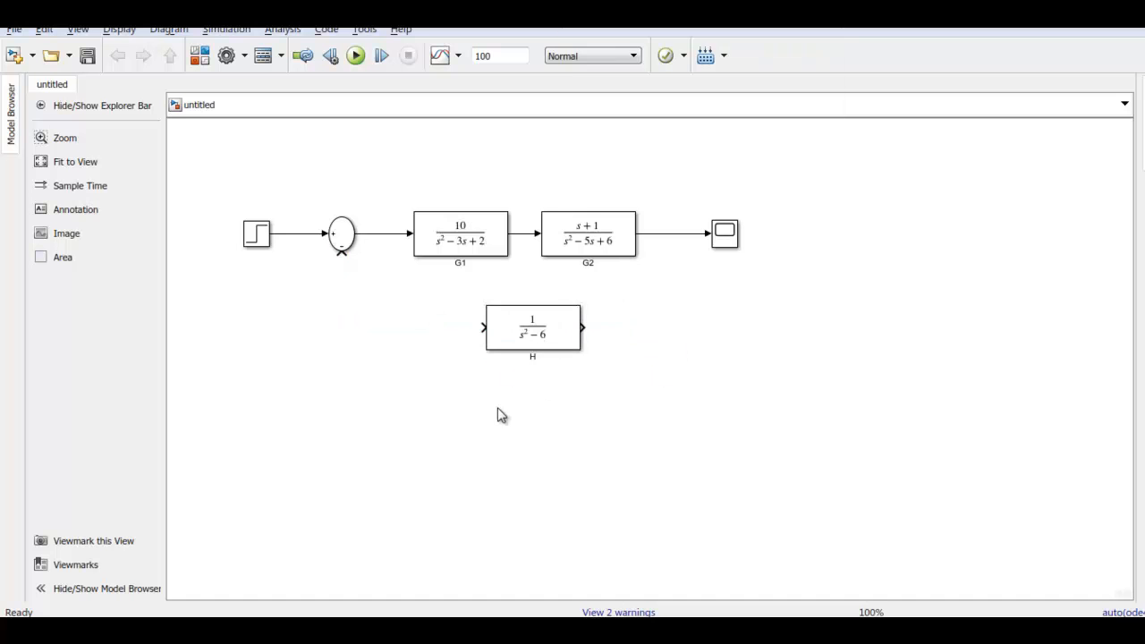
Wire H from the G2-to-Scope line to the Sum block's negative input and rotate H by 180 degrees to face the feedback direction
mouse_move(481, 328)
mouse_down()
mouse_move(542, 271)
mouse_move(681, 235)
mouse_up()
drag(582, 327, 340, 253)
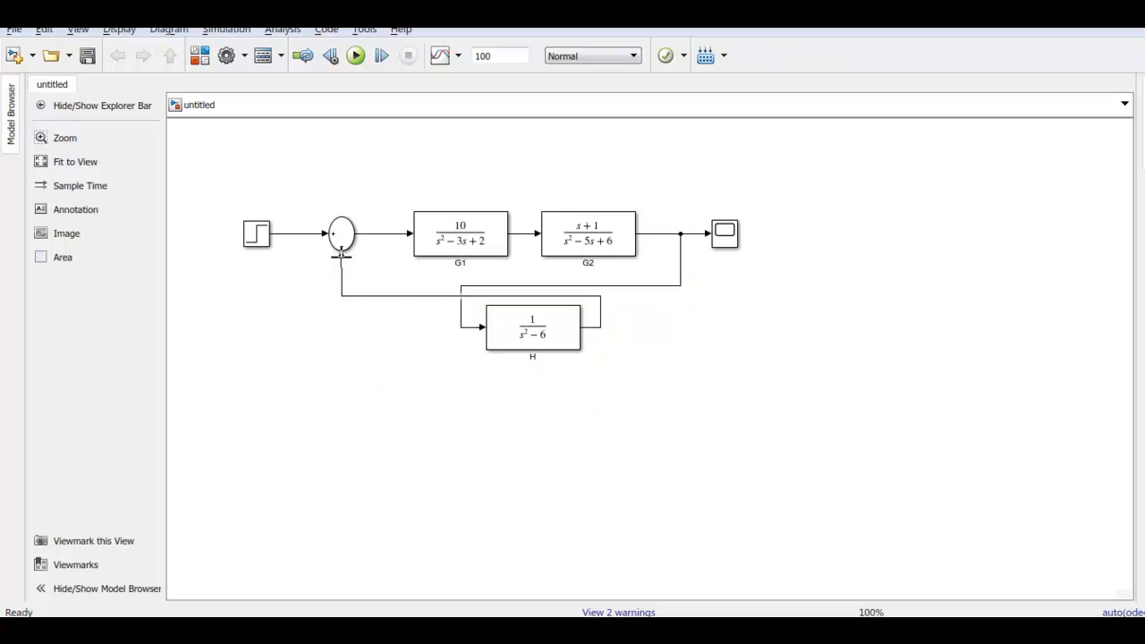
click(567, 348)
key(ctrl+r)
key(ctrl+r)
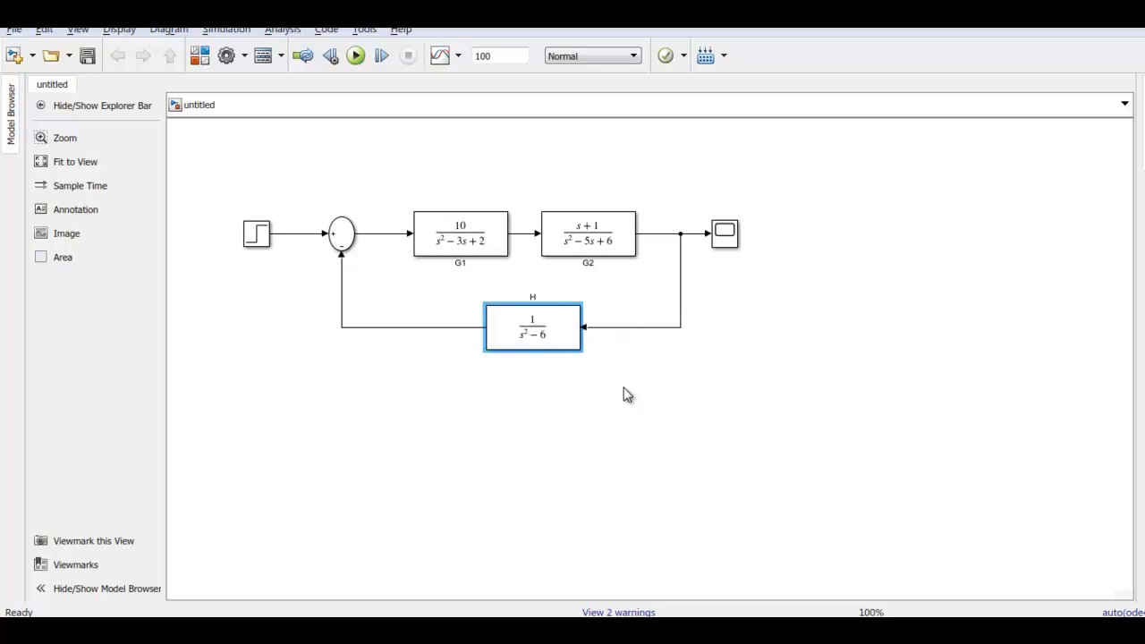
click(722, 414)
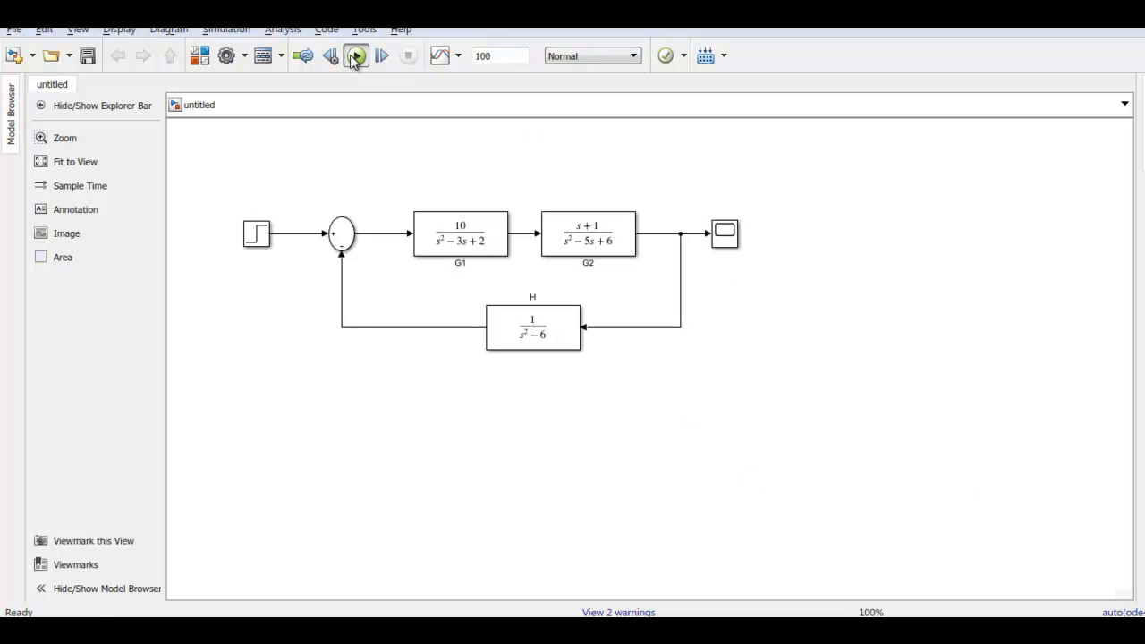
Run the feedback model's simulation, view the response in the Scope, and close the Scope window
click(355, 56)
click(729, 235)
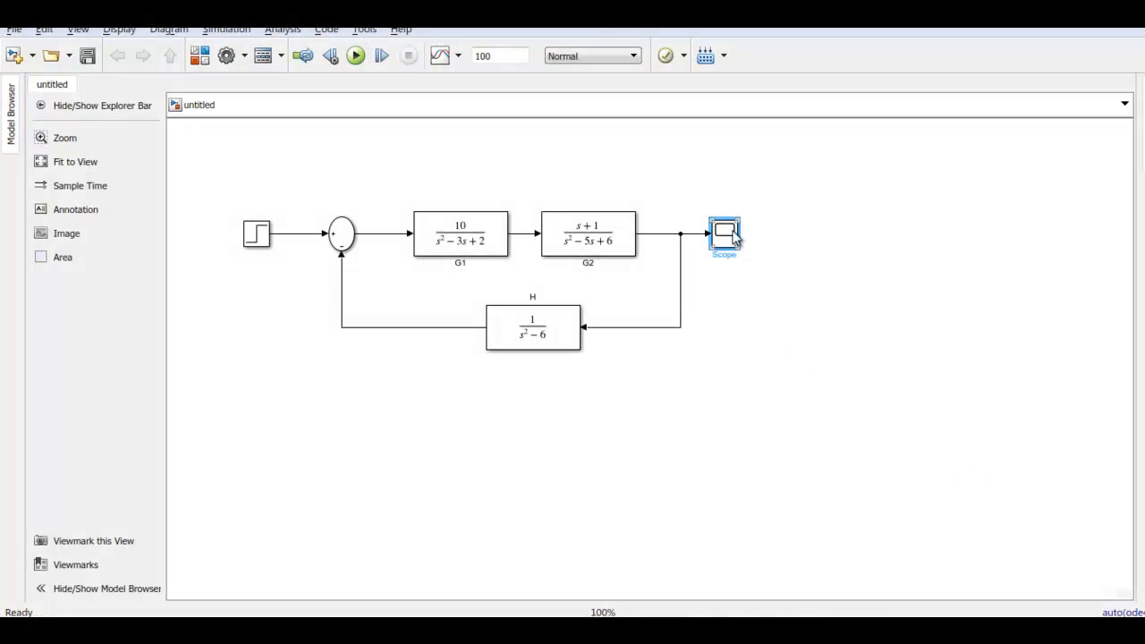
double_click(733, 232)
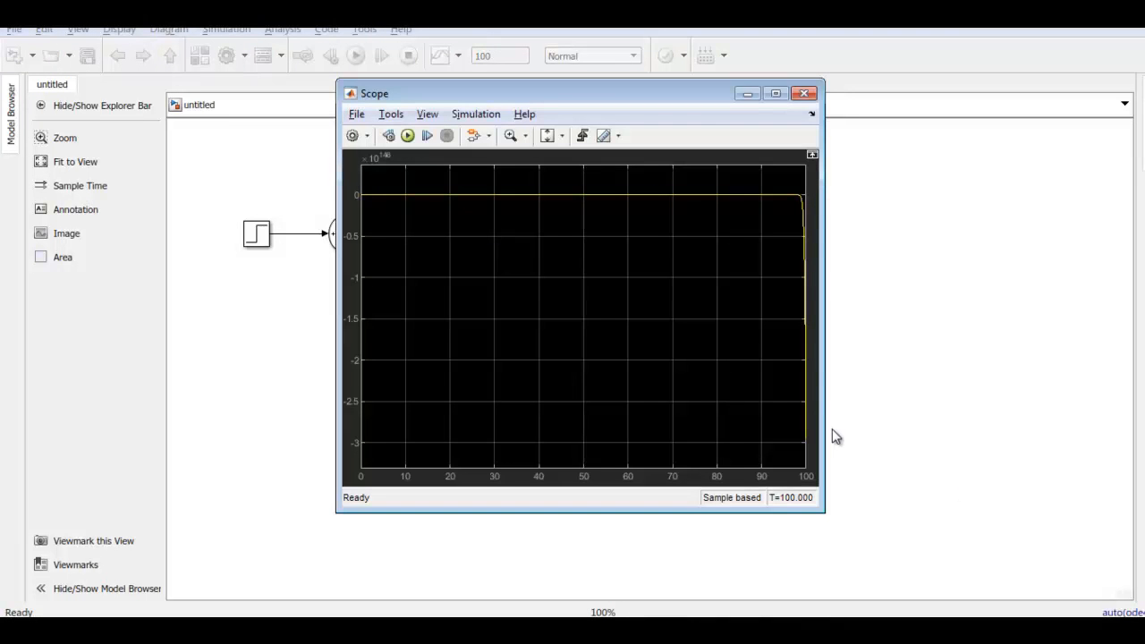
click(807, 96)
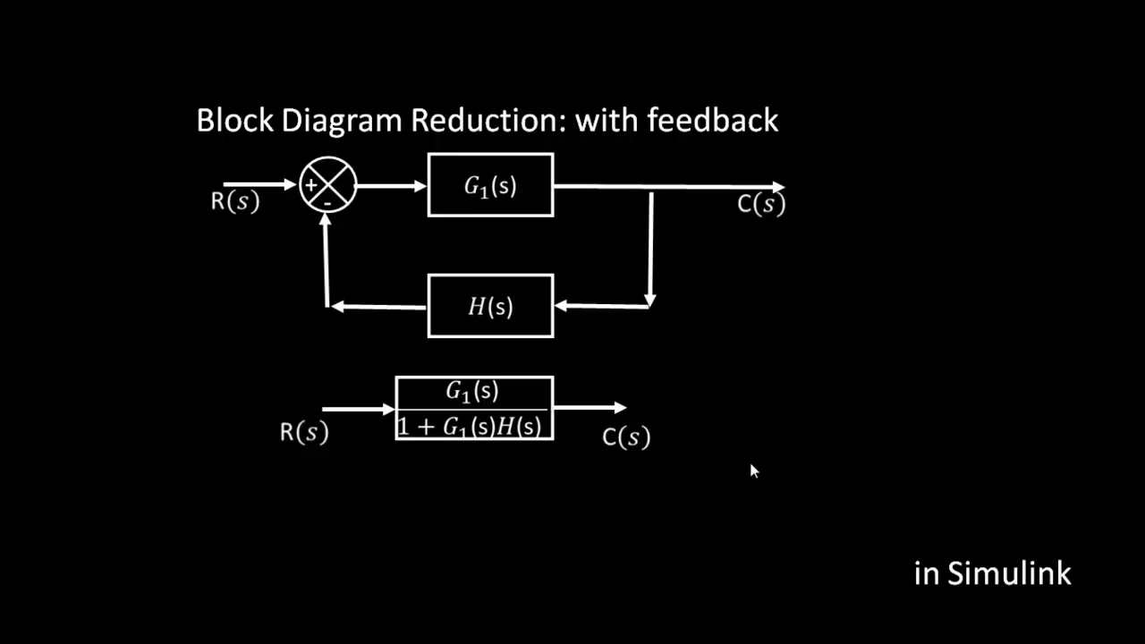
click(750, 464)
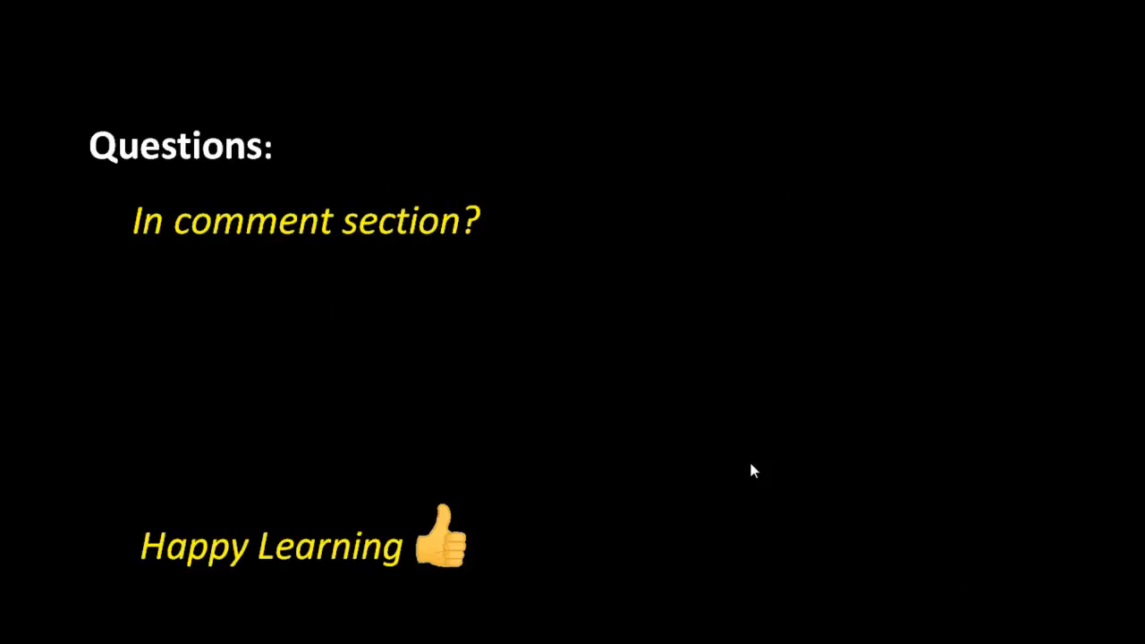